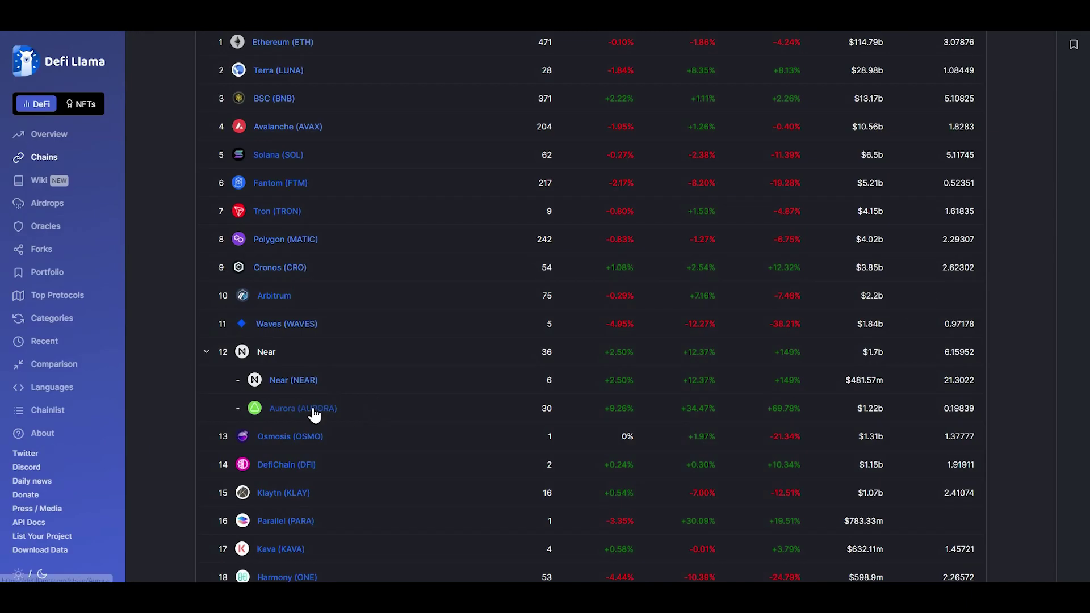
- Look over the chain TVL ranking, Aurora's home page and the Aurora Explorer
{"action": "scroll", "coordinate": [343, 383], "scroll_direction": "up", "scroll_amount": 4}
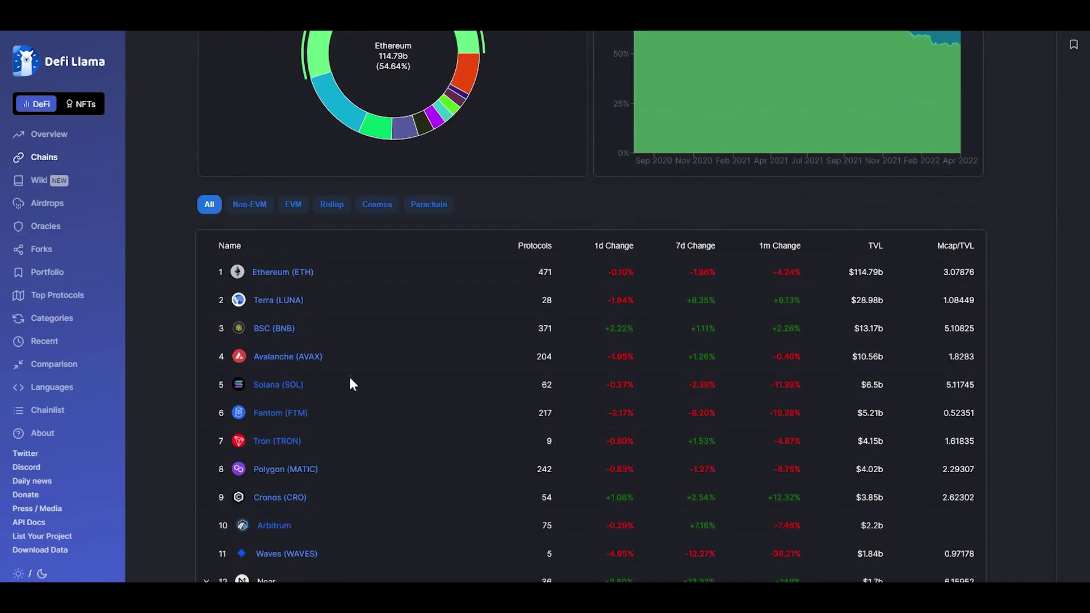
{"action": "scroll", "coordinate": [272, 275], "scroll_direction": "down", "scroll_amount": 1}
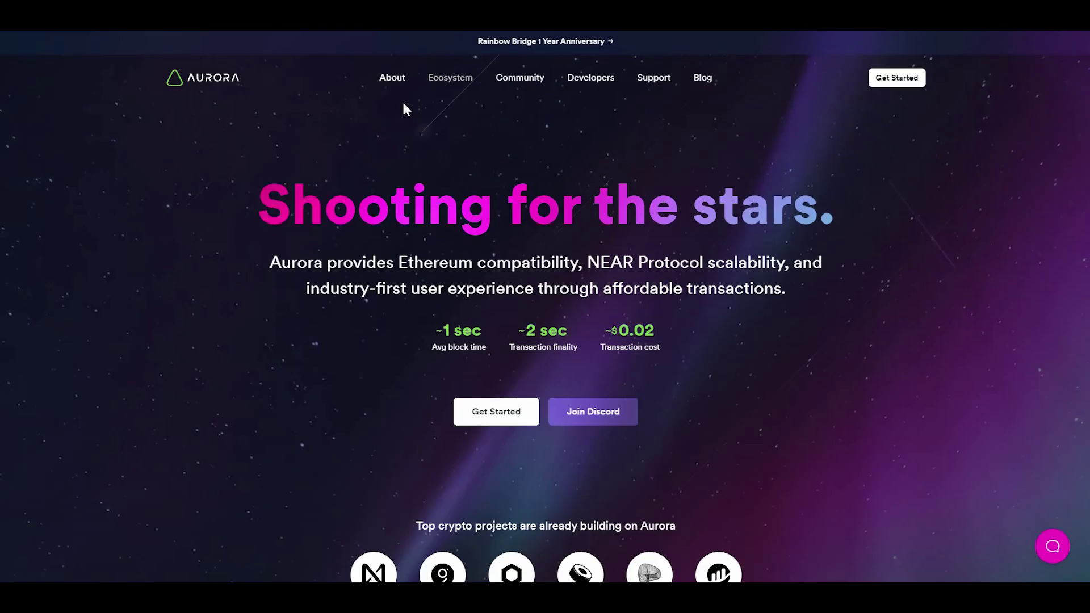
{"action": "key", "text": "alt+shift+m"}
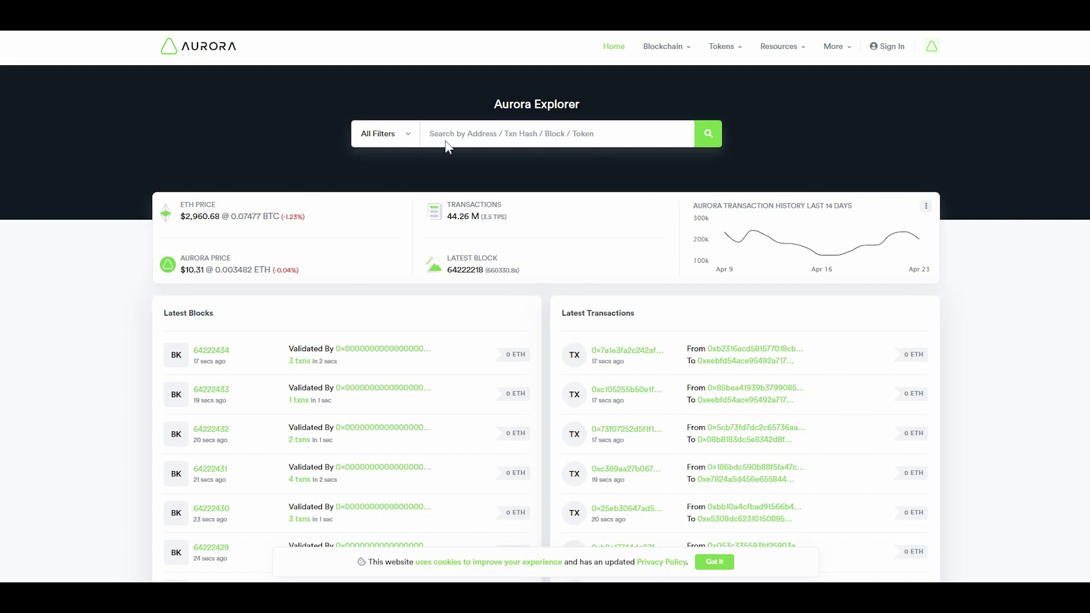
{"action": "key", "text": "alt+shift+m"}
{"action": "triple_click", "coordinate": [733, 161]}
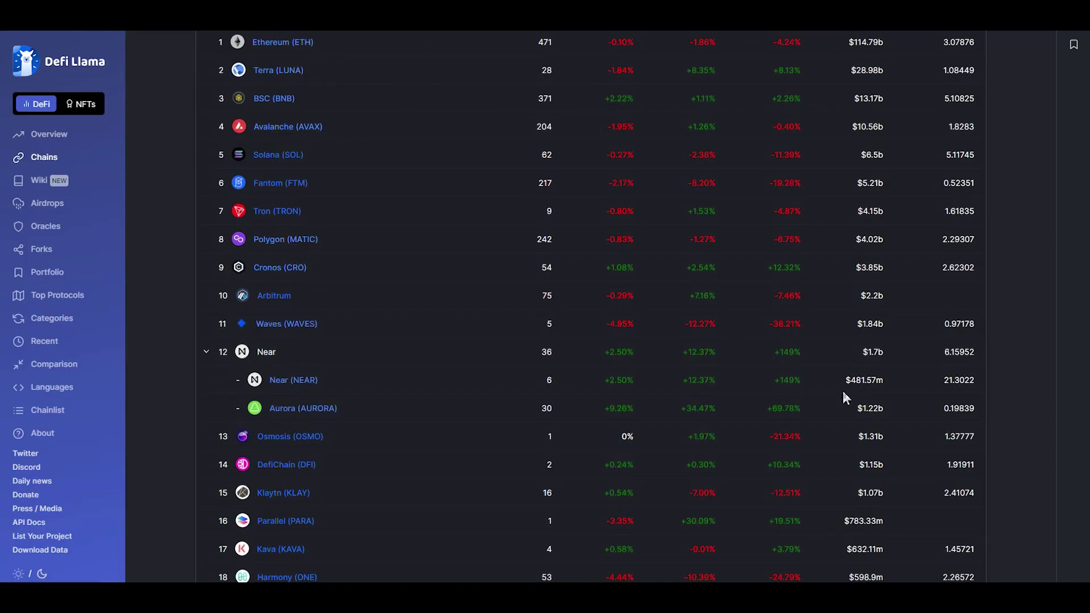
- Compare the TVL values of Near (NEAR) and Aurora (AURORA) in the DefiLlama chain ranking
{"action": "left_click_drag", "start_coordinate": [845, 379], "coordinate": [890, 409]}
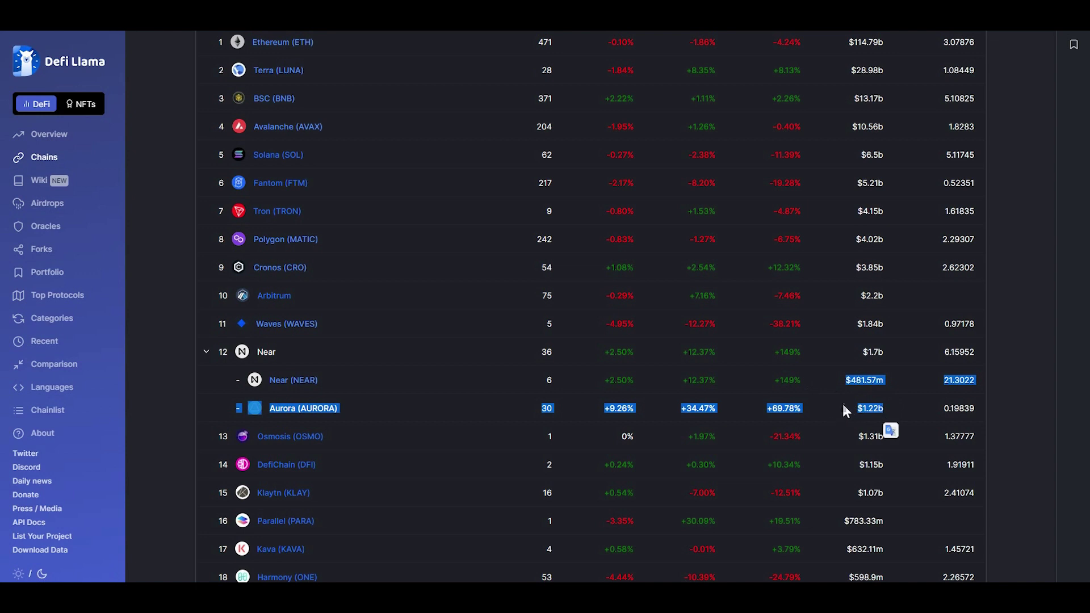
{"action": "left_click_drag", "start_coordinate": [841, 377], "coordinate": [897, 411]}
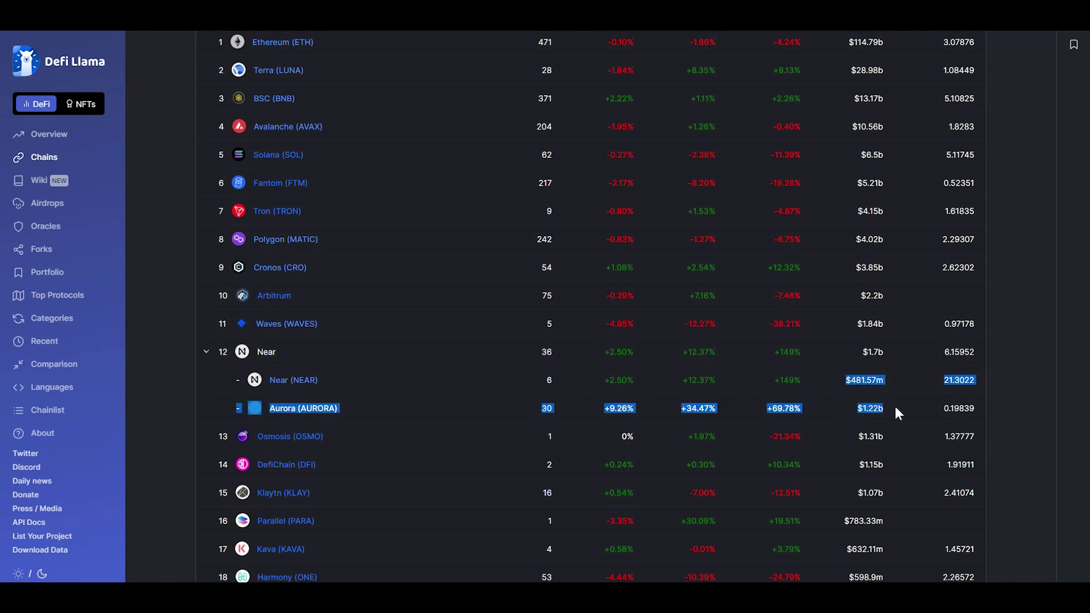
{"action": "left_click", "coordinate": [844, 393]}
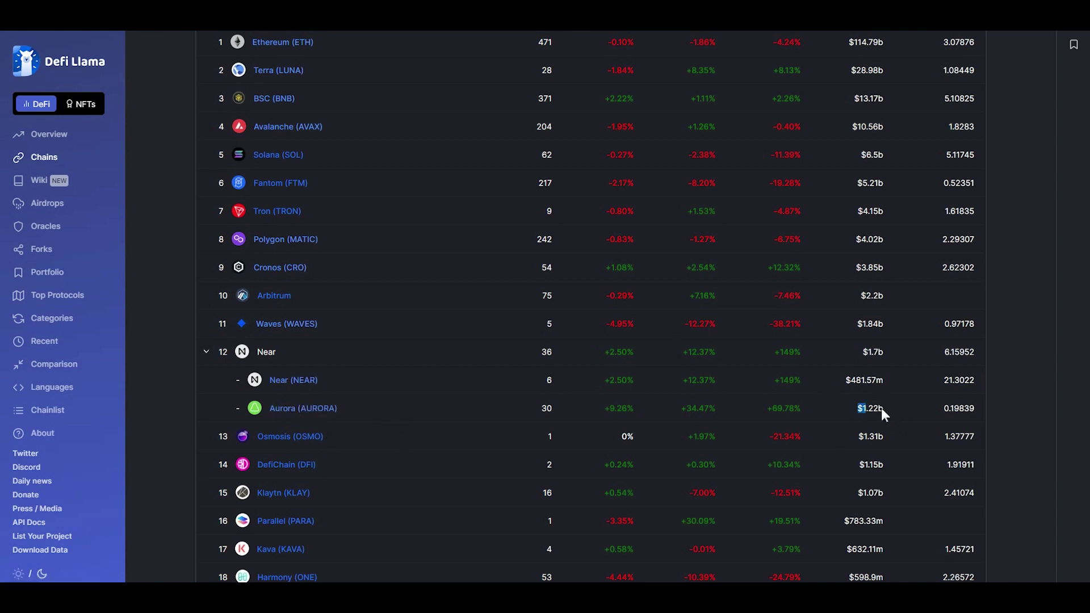
{"action": "left_click", "coordinate": [818, 404]}
- Open the Aurora chain page from the ranking and look through its protocol TVL rankings
{"action": "scroll", "coordinate": [819, 404], "scroll_direction": "down", "scroll_amount": 2}
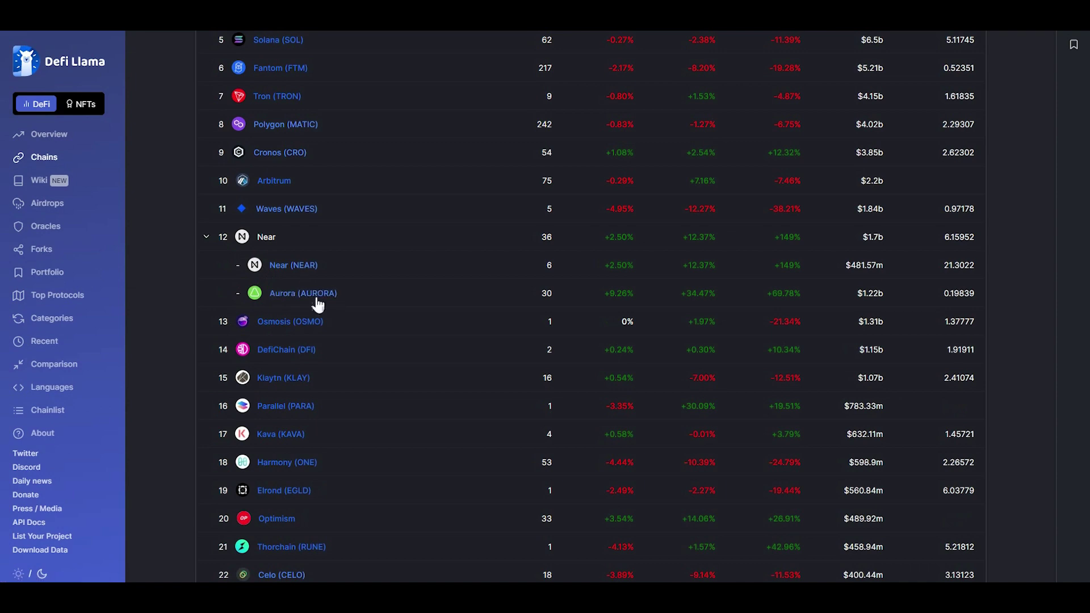
{"action": "left_click", "coordinate": [323, 293]}
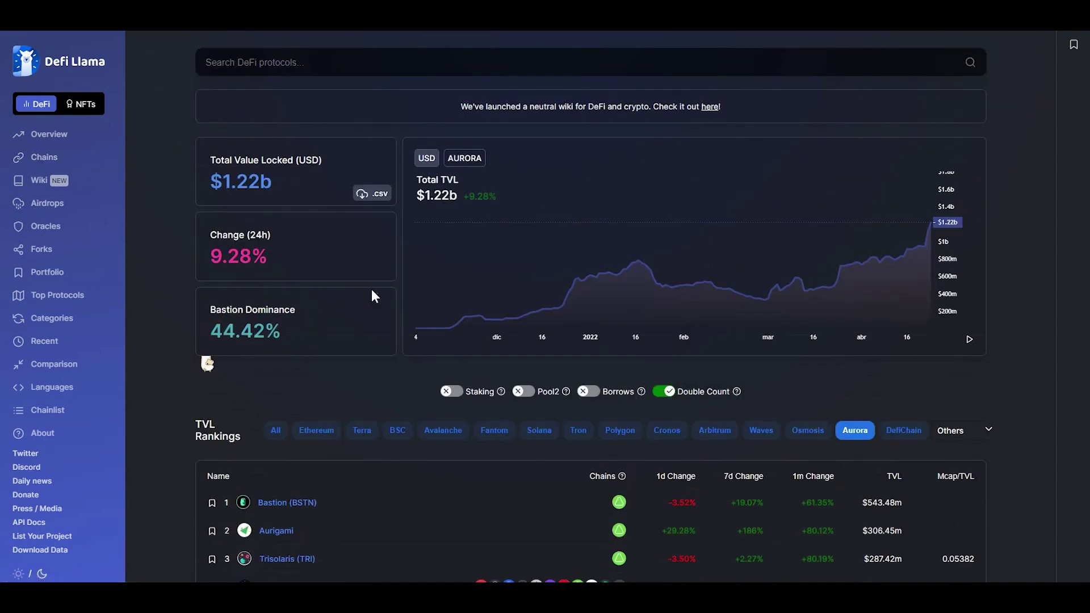
{"action": "scroll", "coordinate": [369, 296], "scroll_direction": "down", "scroll_amount": 5}
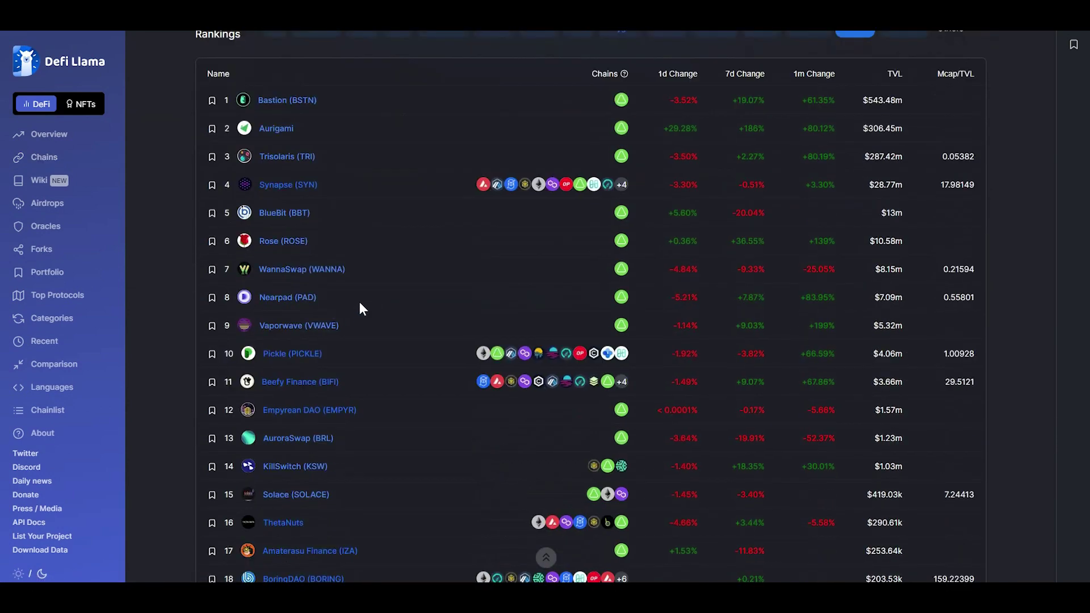
{"action": "scroll", "coordinate": [360, 302], "scroll_direction": "up", "scroll_amount": 2}
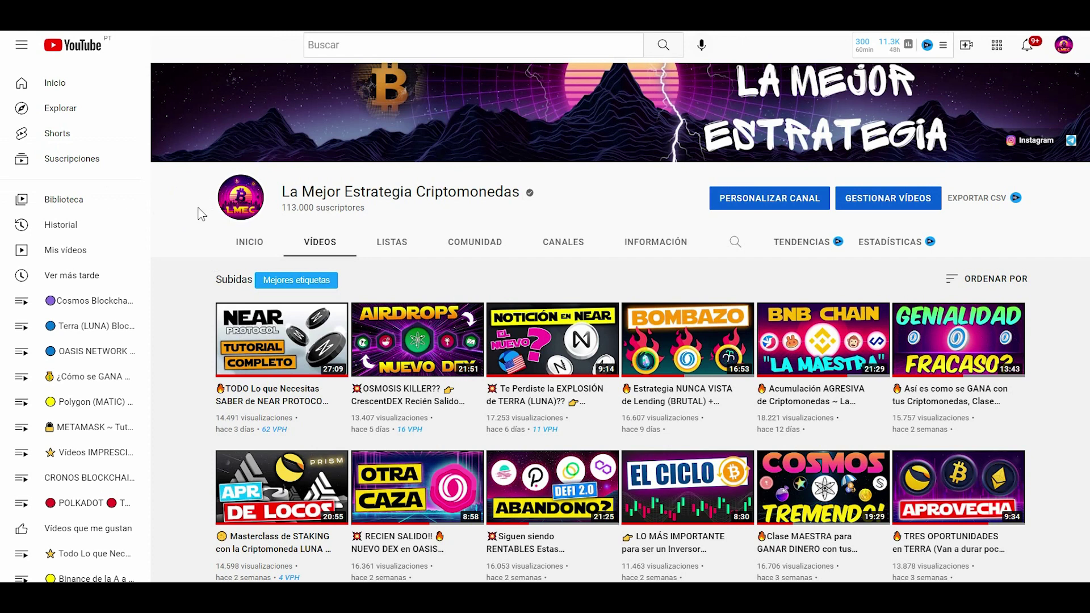
- On the Aurora website, open the Ecosystem Apps directory and browse the listed projects
{"action": "mouse_move", "coordinate": [266, 339]}
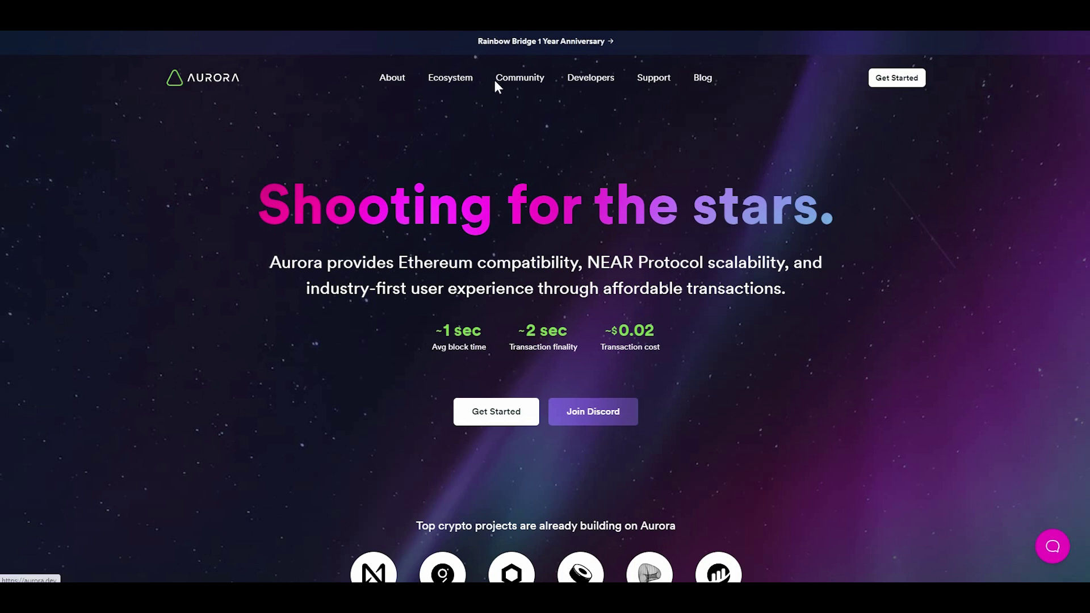
{"action": "mouse_move", "coordinate": [454, 78]}
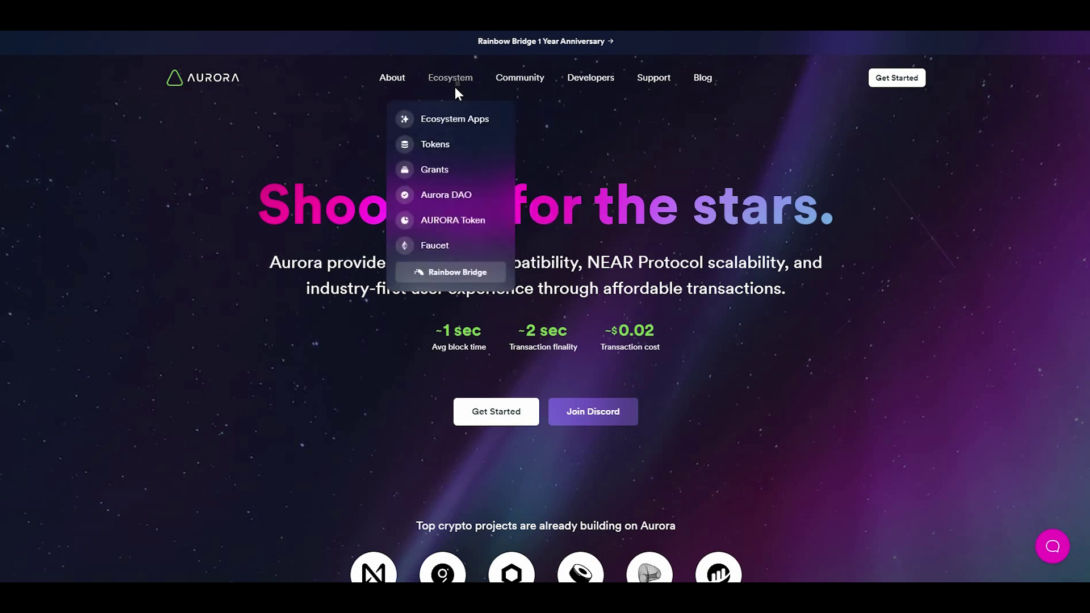
{"action": "left_click", "coordinate": [455, 121]}
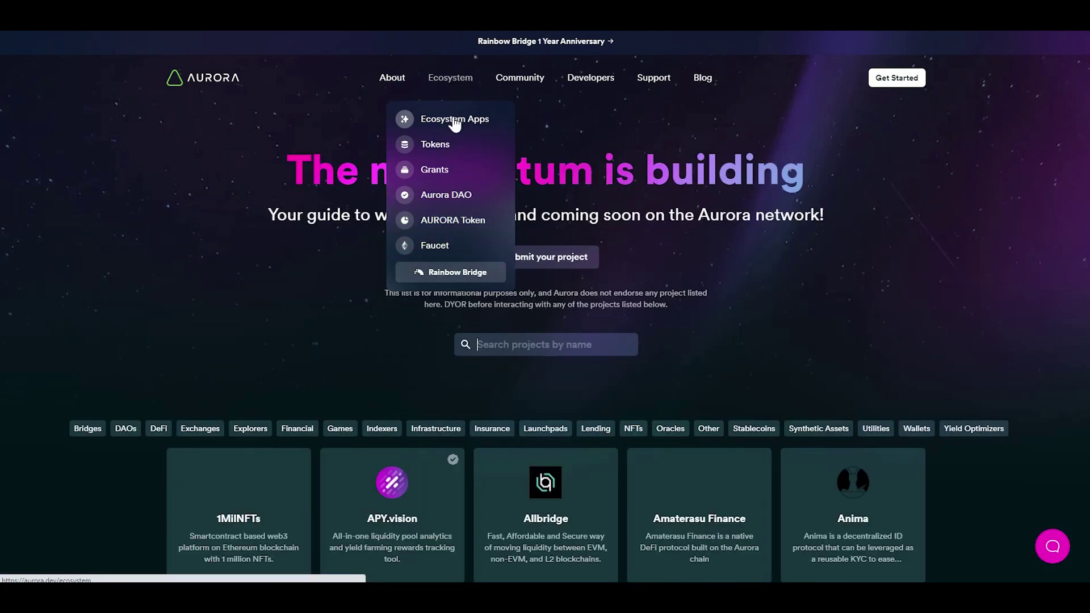
{"action": "scroll", "coordinate": [291, 240], "scroll_direction": "down", "scroll_amount": 4}
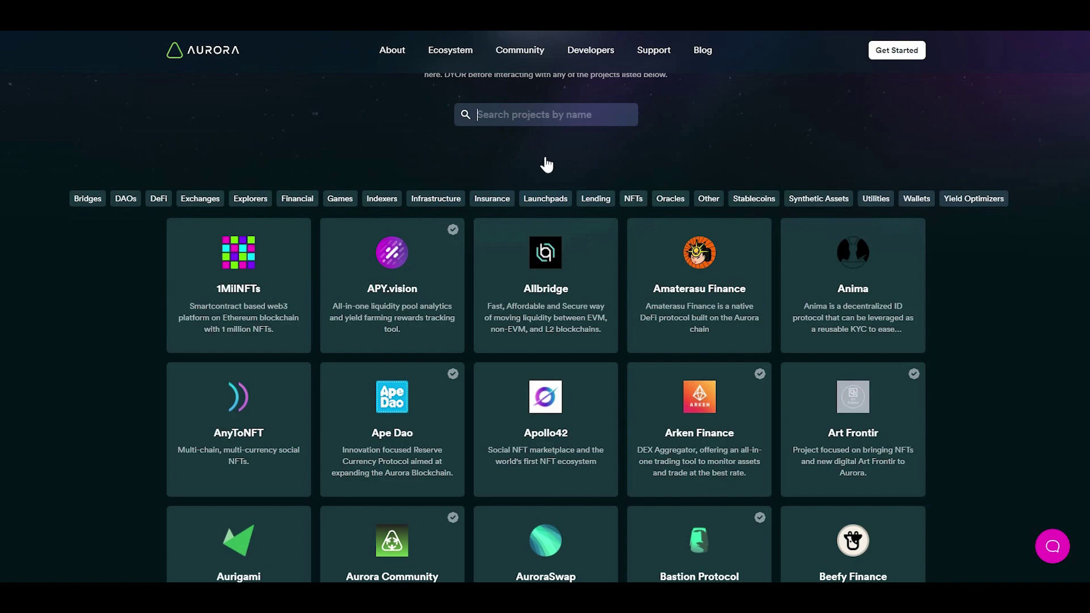
{"action": "scroll", "coordinate": [437, 187], "scroll_direction": "down", "scroll_amount": 10}
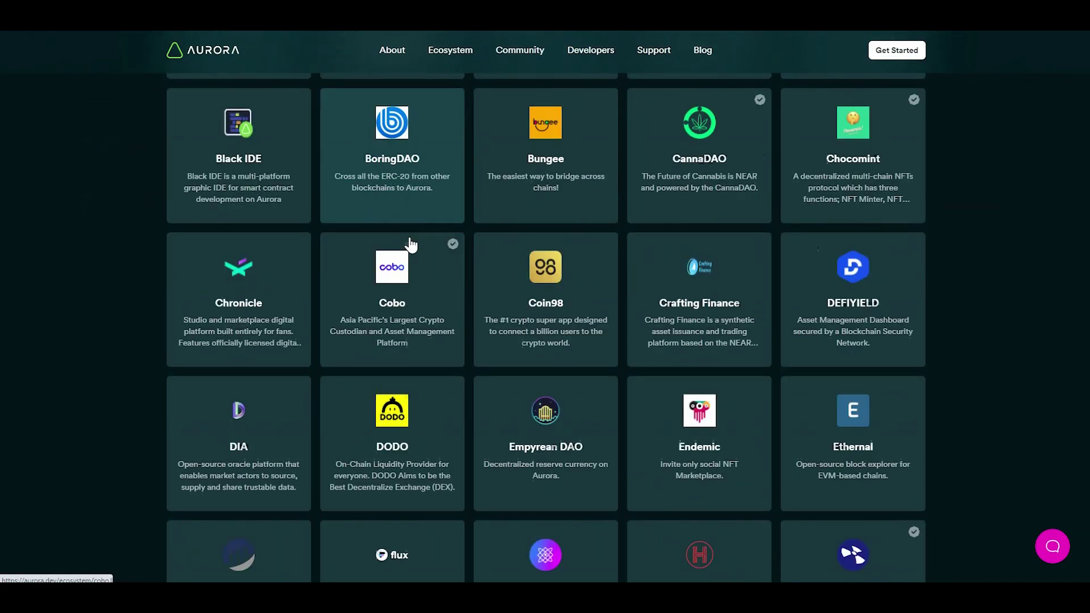
{"action": "scroll", "coordinate": [432, 291], "scroll_direction": "up", "scroll_amount": 15}
- Filter the Aurora project directory to the Exchanges category and look through the matching projects
{"action": "scroll", "coordinate": [372, 270], "scroll_direction": "down", "scroll_amount": 4}
{"action": "left_click", "coordinate": [190, 202]}
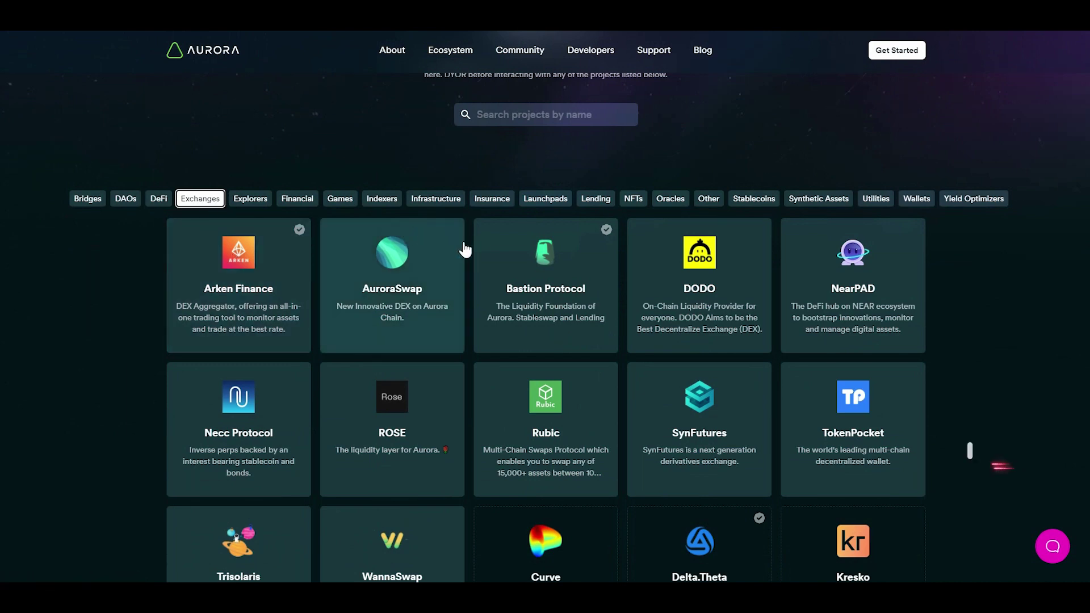
{"action": "scroll", "coordinate": [562, 276], "scroll_direction": "down", "scroll_amount": 5}
{"action": "scroll", "coordinate": [550, 246], "scroll_direction": "up", "scroll_amount": 1}
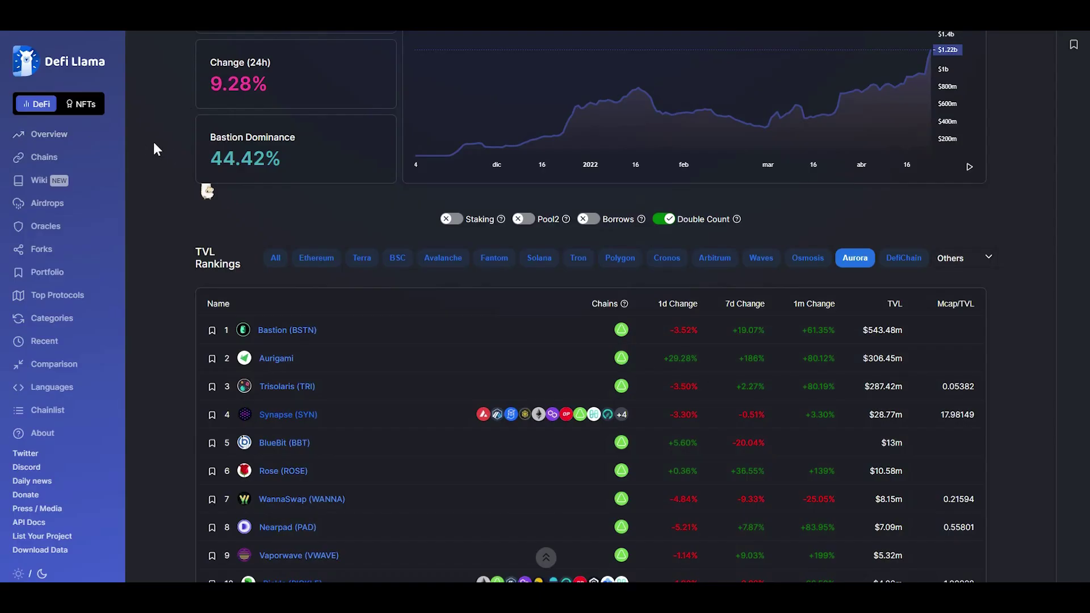
- Return to DefiLlama and review Aurora's total TVL chart and its top-ranked protocols
{"action": "scroll", "coordinate": [153, 149], "scroll_direction": "up", "scroll_amount": 3}
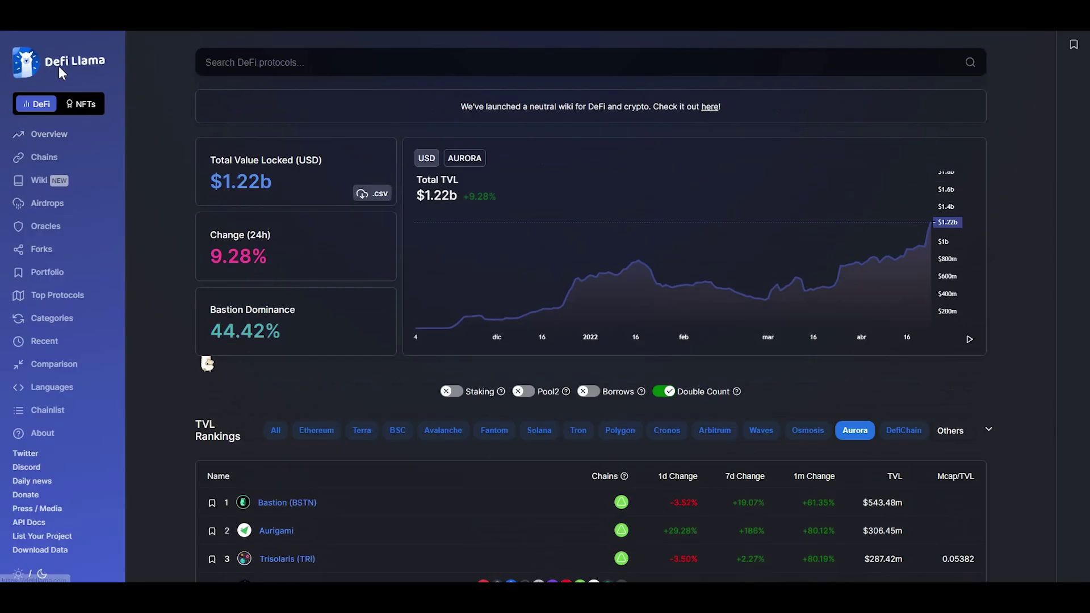
{"action": "scroll", "coordinate": [166, 125], "scroll_direction": "down", "scroll_amount": 5}
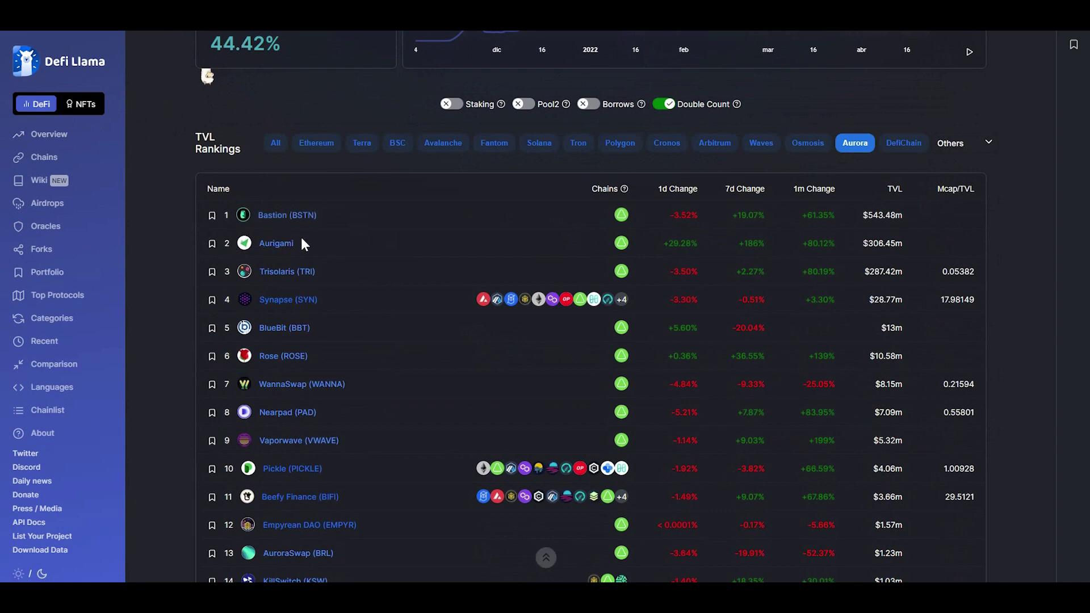
{"action": "scroll", "coordinate": [340, 215], "scroll_direction": "down", "scroll_amount": 2}
{"action": "scroll", "coordinate": [292, 273], "scroll_direction": "up", "scroll_amount": 2}
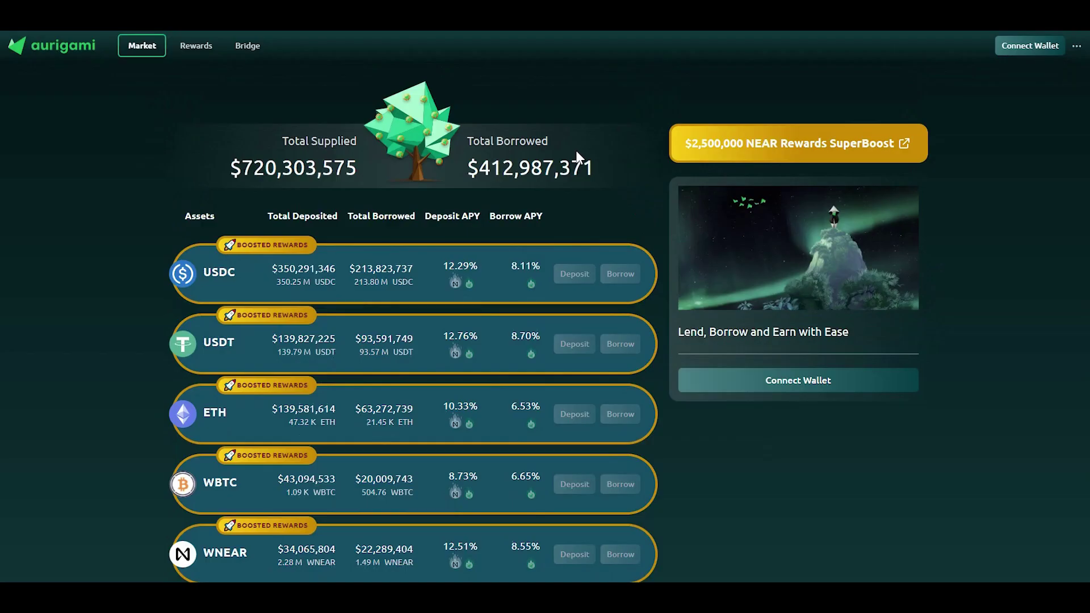
- On Aurigami, start connecting a wallet and choose MetaMask
{"action": "left_click", "coordinate": [1026, 50]}
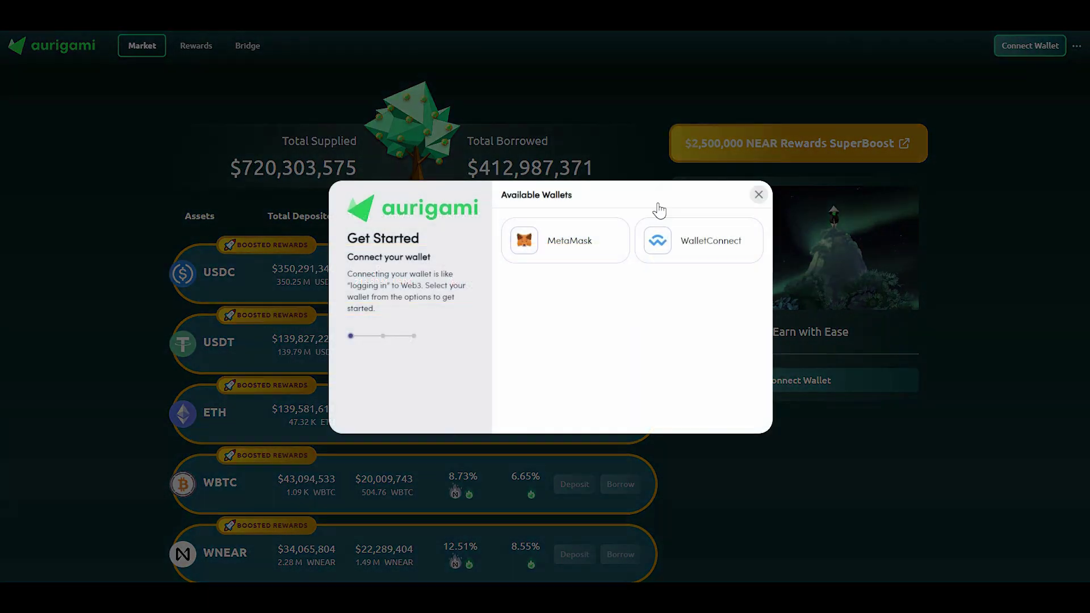
{"action": "left_click", "coordinate": [562, 244]}
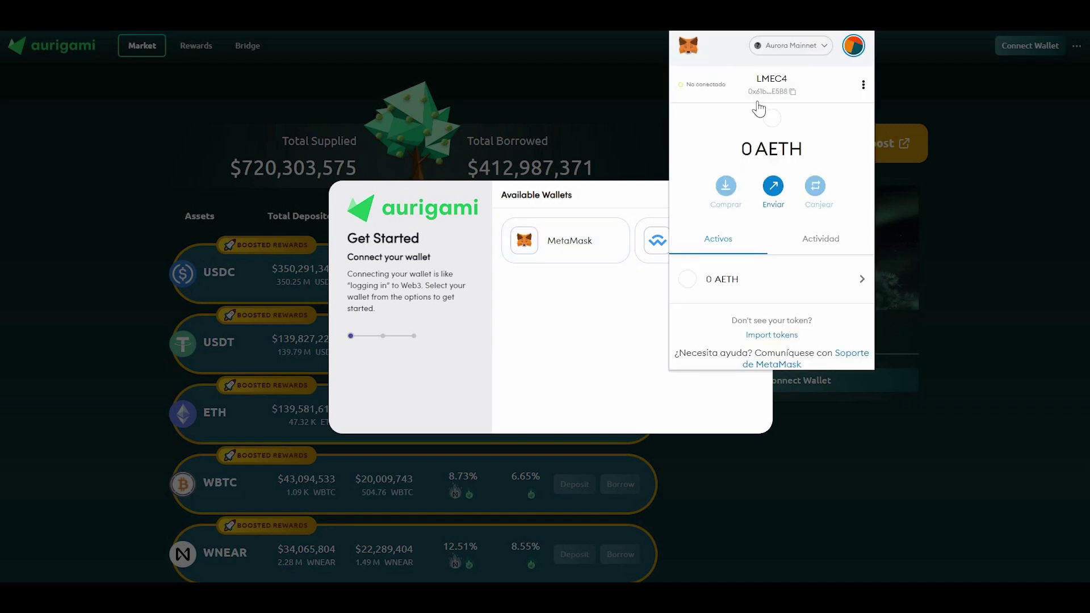
- Expand MetaMask to its full-page view and open the form for adding a network from the network list
{"action": "left_click", "coordinate": [862, 86]}
{"action": "left_click", "coordinate": [812, 139]}
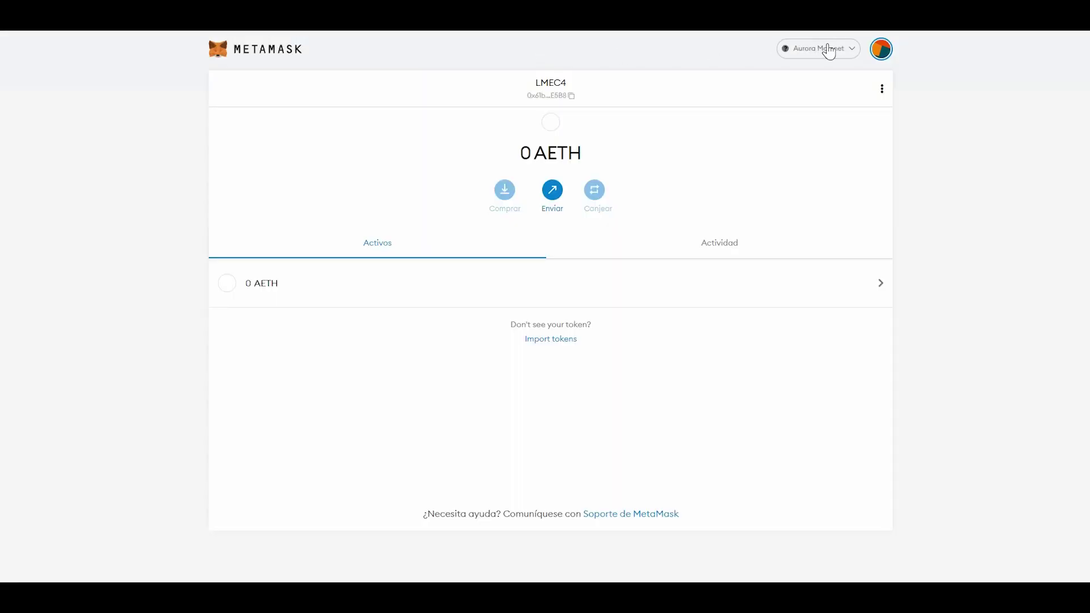
{"action": "left_click", "coordinate": [827, 48]}
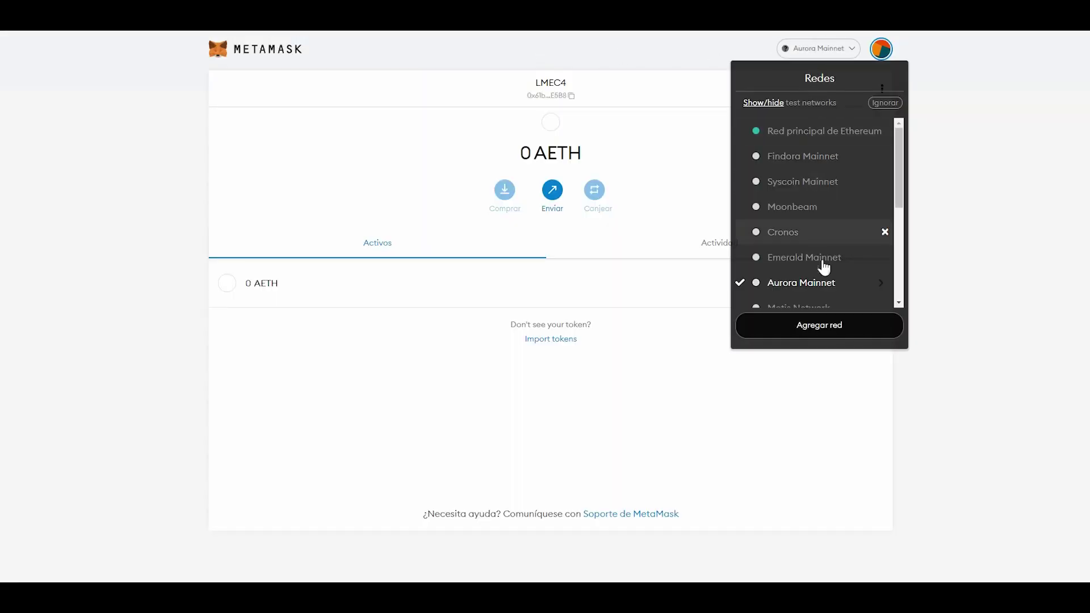
{"action": "left_click", "coordinate": [838, 329]}
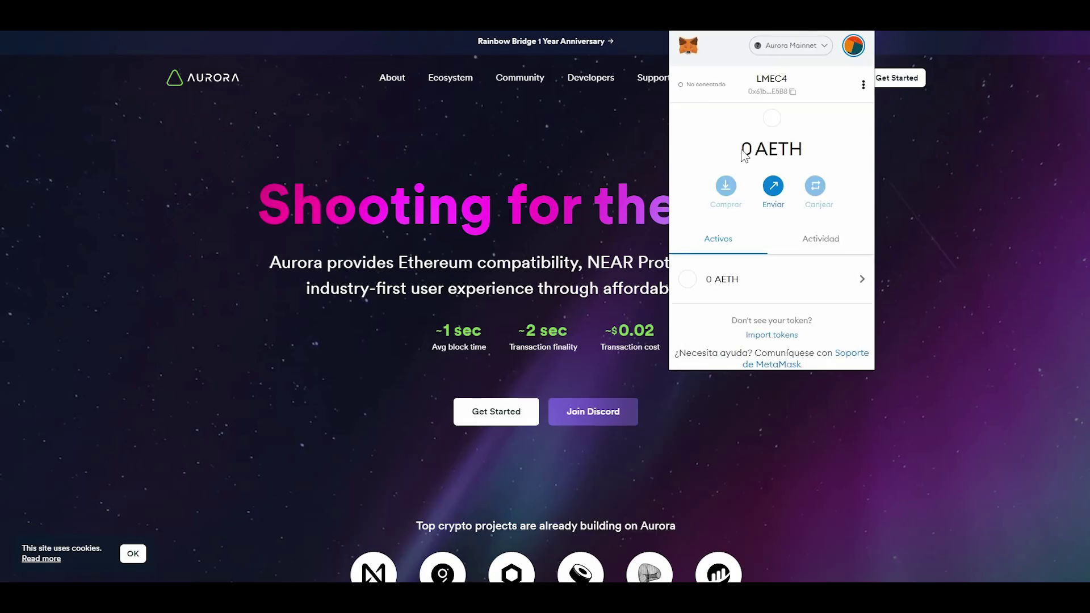
- Check the wallet's AETH balance on Aurora Mainnet in MetaMask
{"action": "left_click_drag", "start_coordinate": [738, 149], "coordinate": [832, 156]}
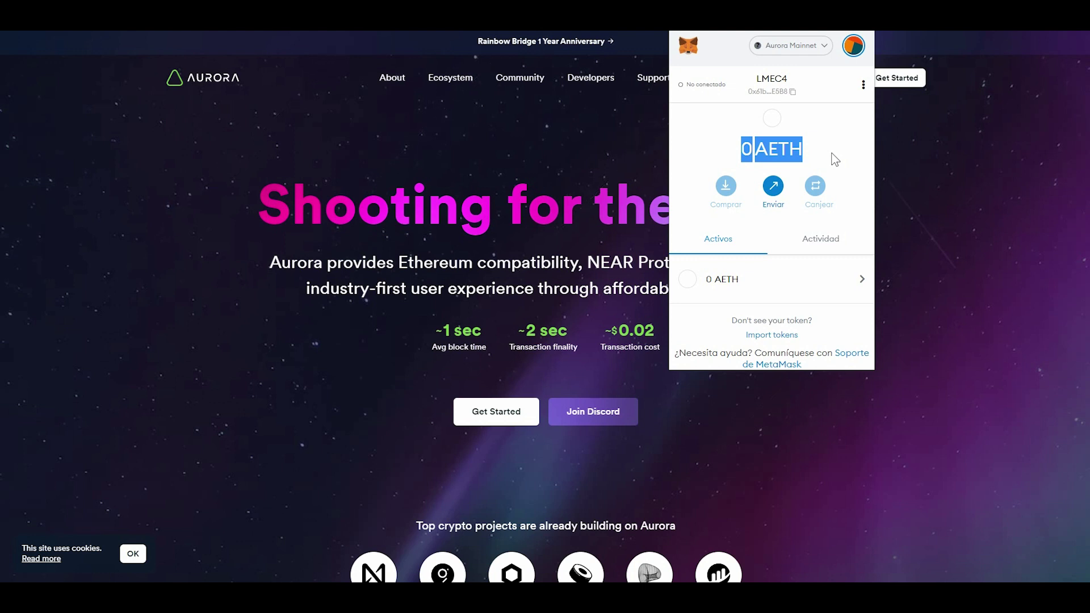
{"action": "left_click_drag", "start_coordinate": [739, 148], "coordinate": [806, 142]}
{"action": "left_click", "coordinate": [760, 150]}
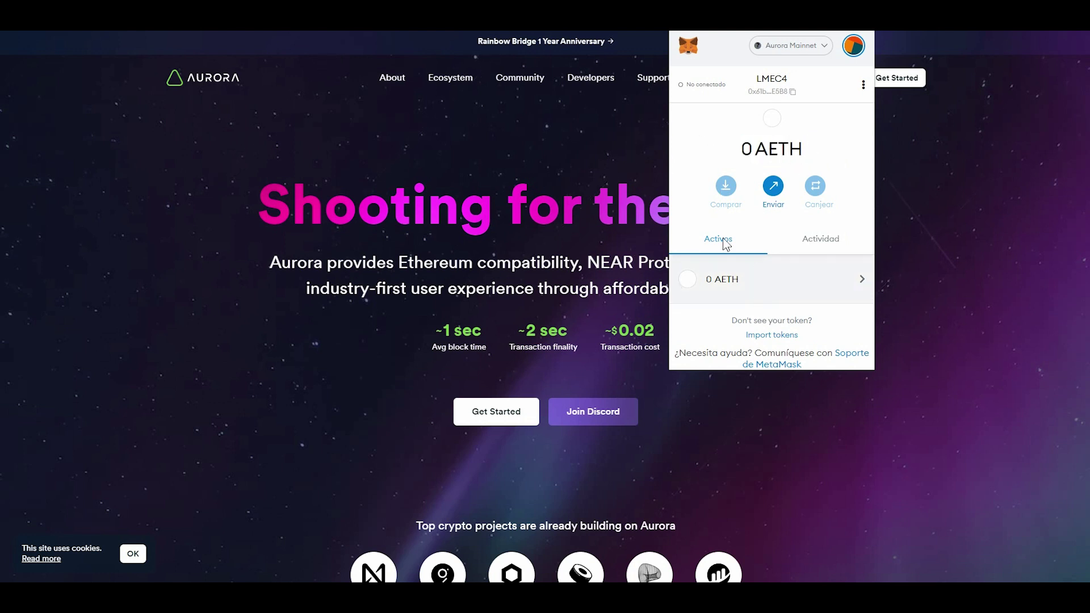
{"action": "left_click_drag", "start_coordinate": [740, 150], "coordinate": [805, 149]}
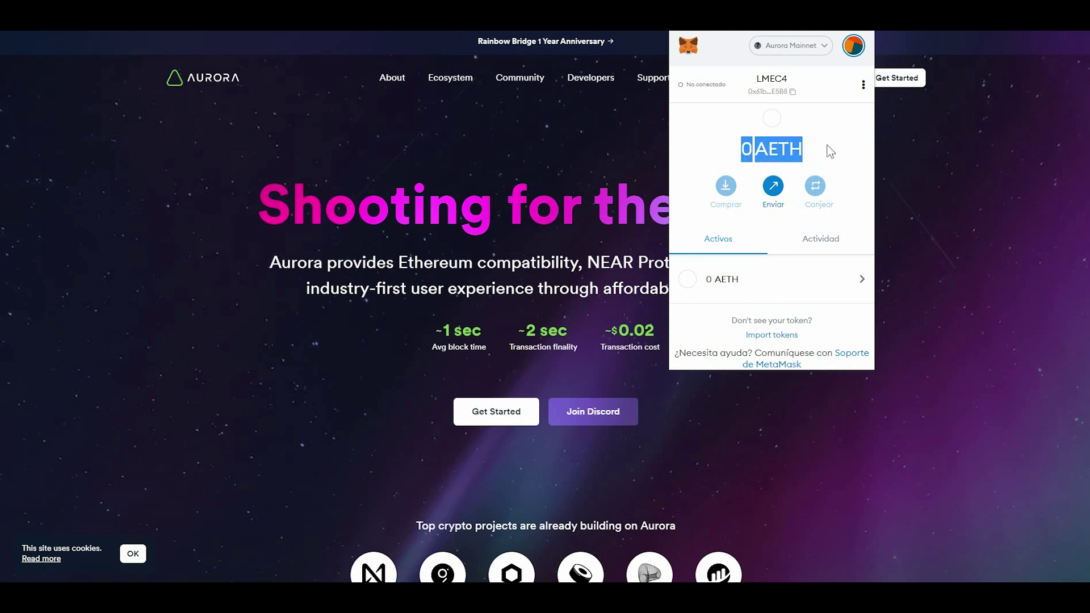
{"action": "left_click", "coordinate": [233, 152]}
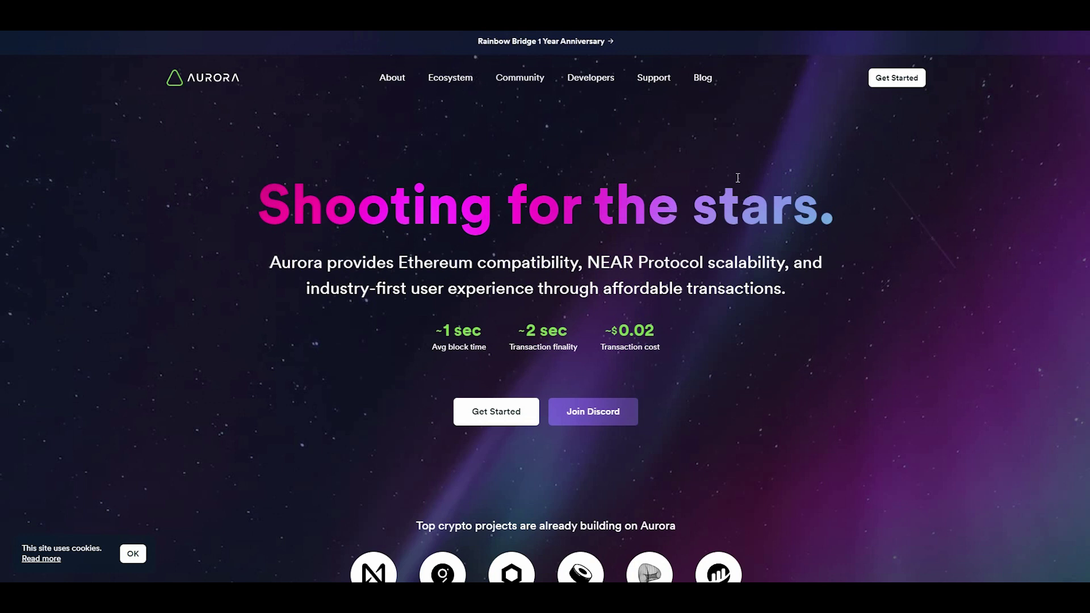
{"action": "left_click", "coordinate": [864, 16]}
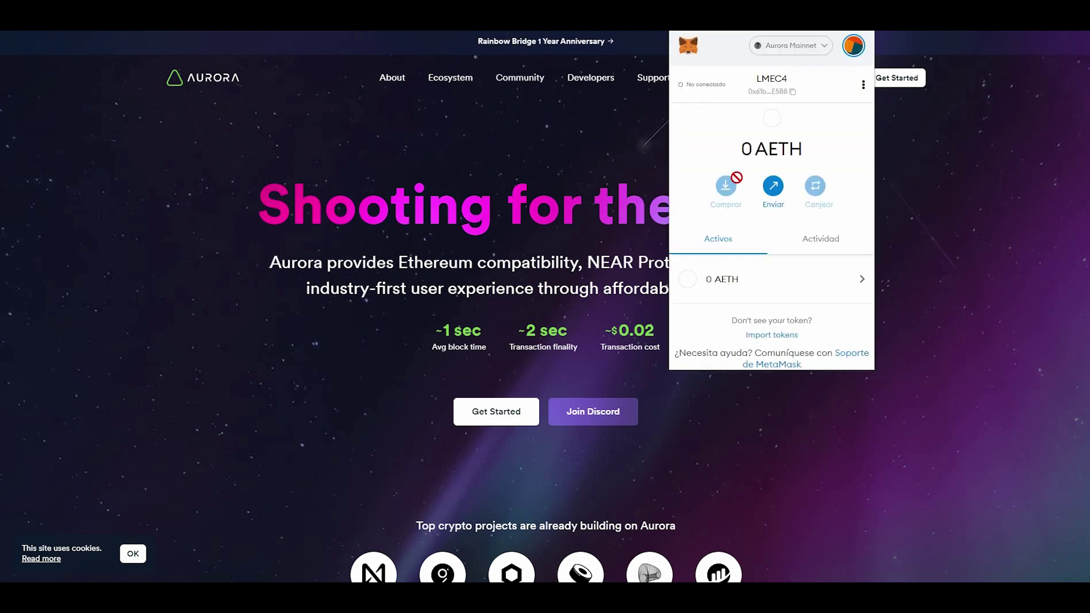
{"action": "left_click", "coordinate": [544, 162]}
- Open Aurora's Faucet page and check whether the Mainnet faucet can supply ETH
{"action": "mouse_move", "coordinate": [455, 77]}
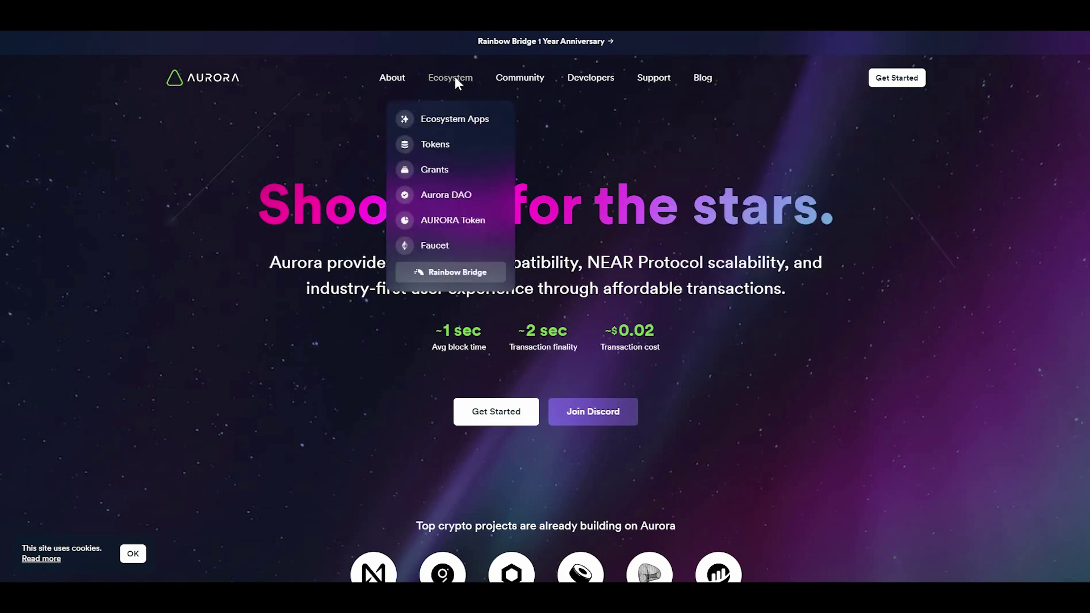
{"action": "left_click", "coordinate": [434, 244]}
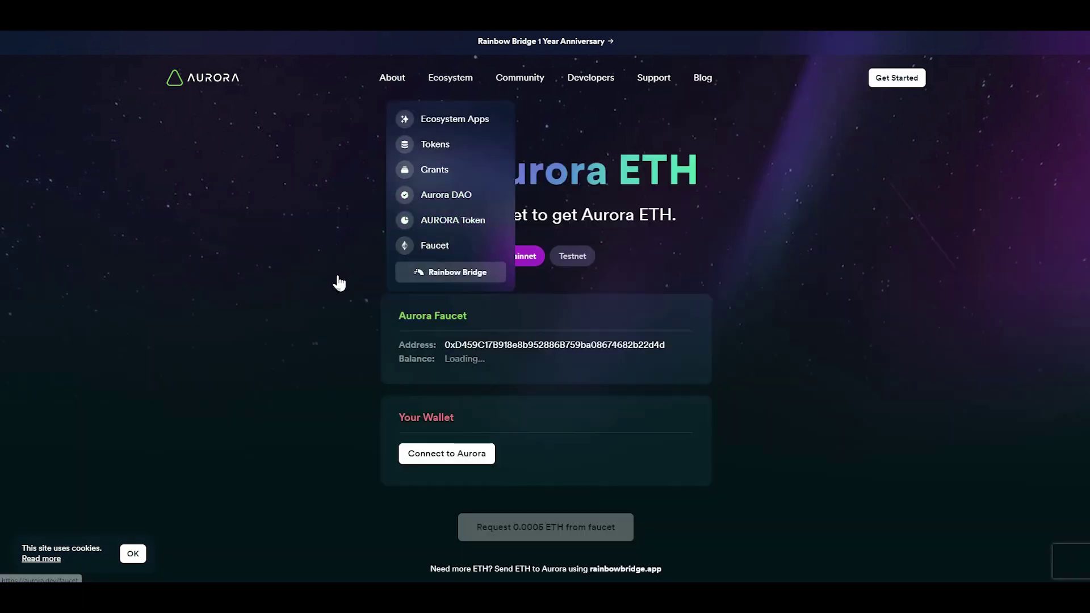
{"action": "scroll", "coordinate": [448, 372], "scroll_direction": "down", "scroll_amount": 2}
{"action": "left_click_drag", "start_coordinate": [514, 442], "coordinate": [597, 447]}
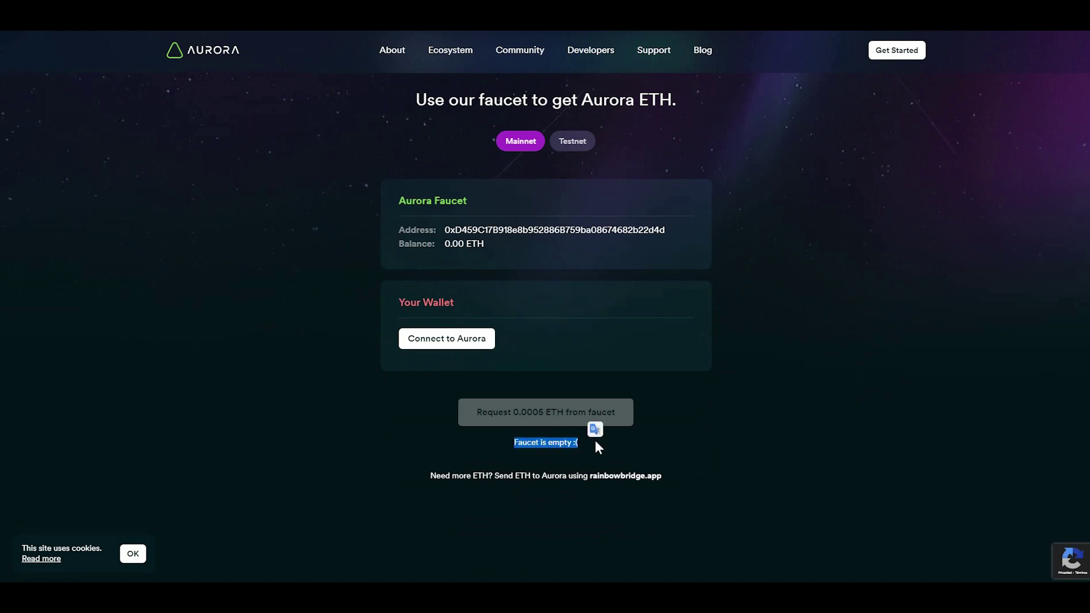
{"action": "scroll", "coordinate": [505, 363], "scroll_direction": "up", "scroll_amount": 2}
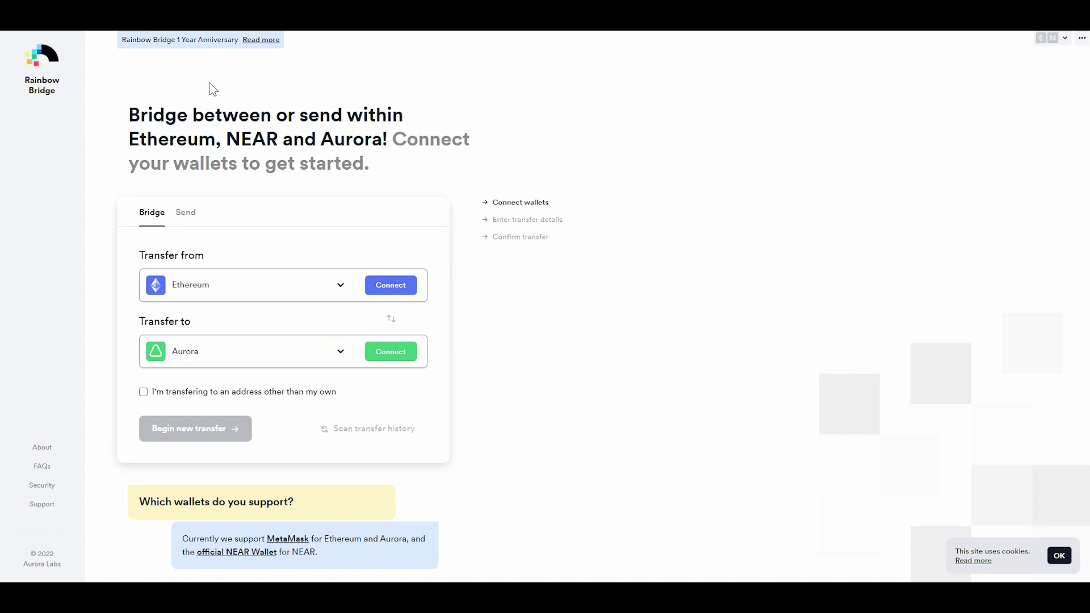
- On Rainbow Bridge, set NEAR as the network to transfer from, with Aurora as the destination
{"action": "scroll", "coordinate": [227, 170], "scroll_direction": "down", "scroll_amount": 1}
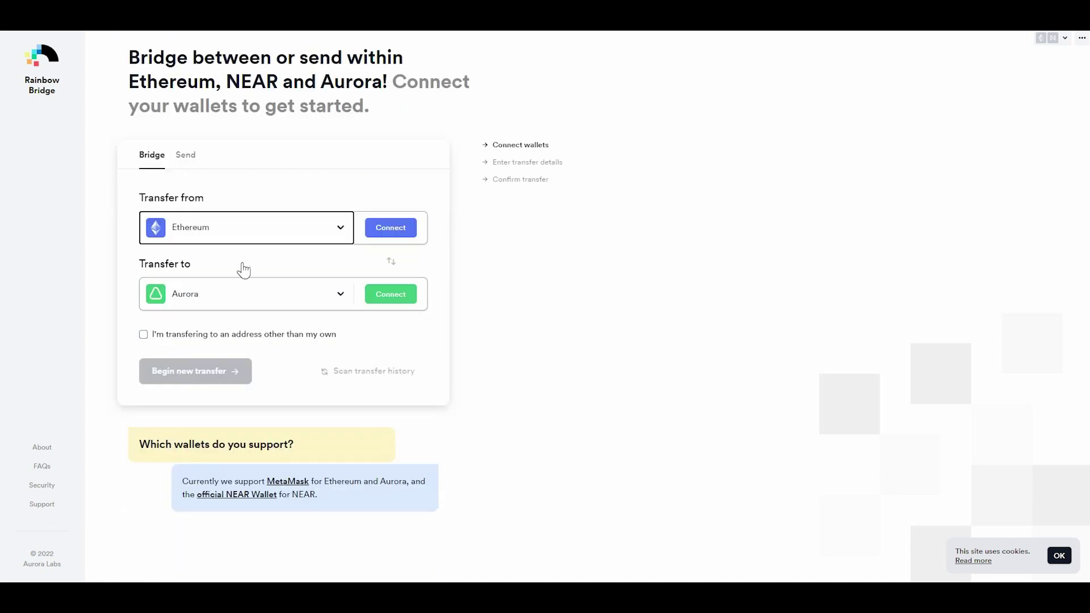
{"action": "left_click", "coordinate": [309, 231]}
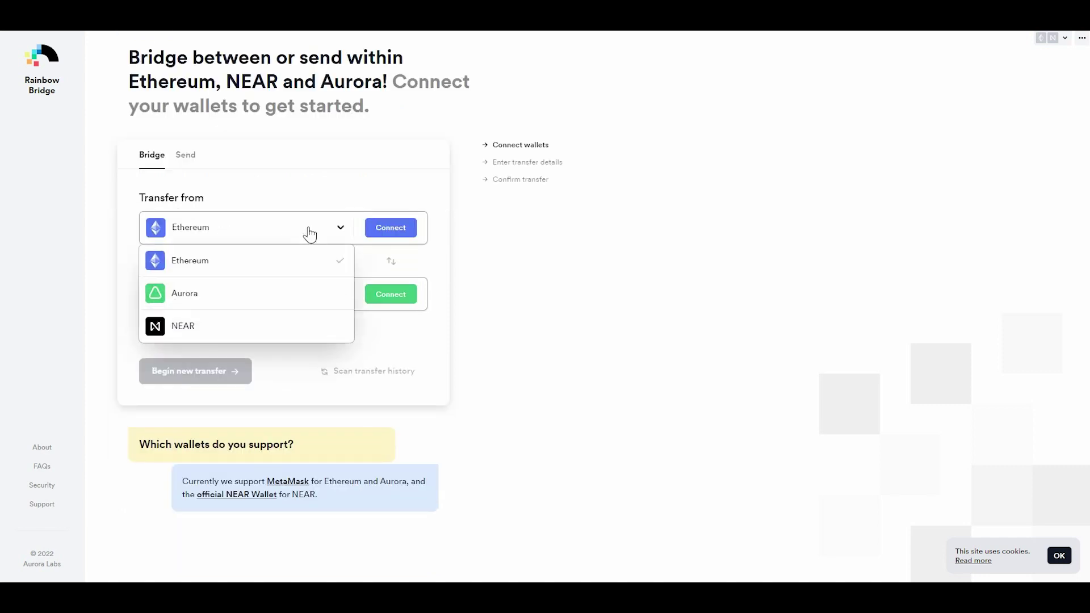
{"action": "left_click", "coordinate": [215, 261]}
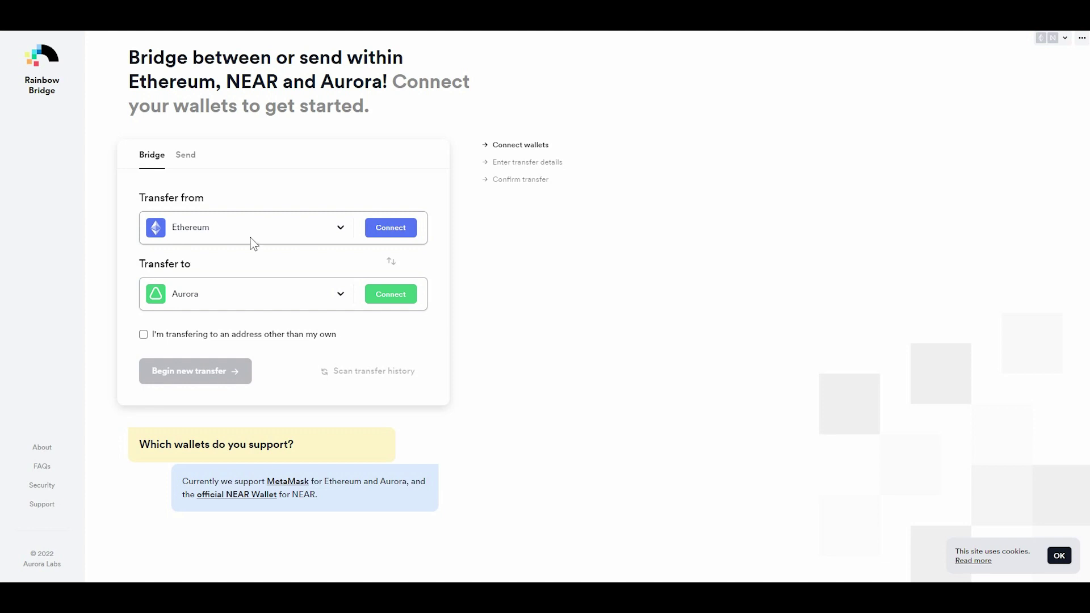
{"action": "left_click", "coordinate": [336, 228]}
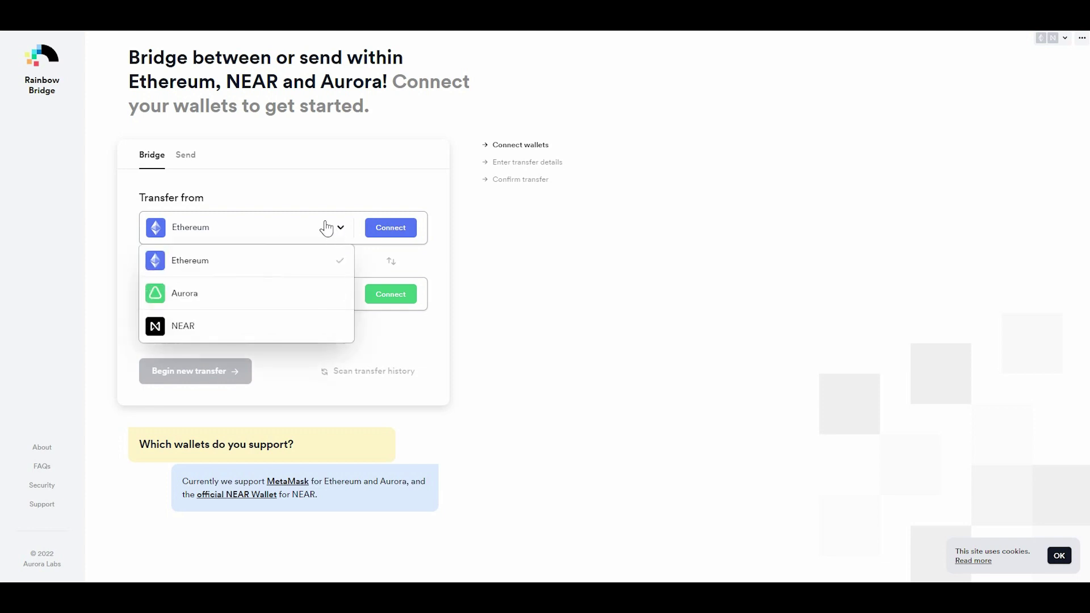
{"action": "left_click", "coordinate": [207, 327]}
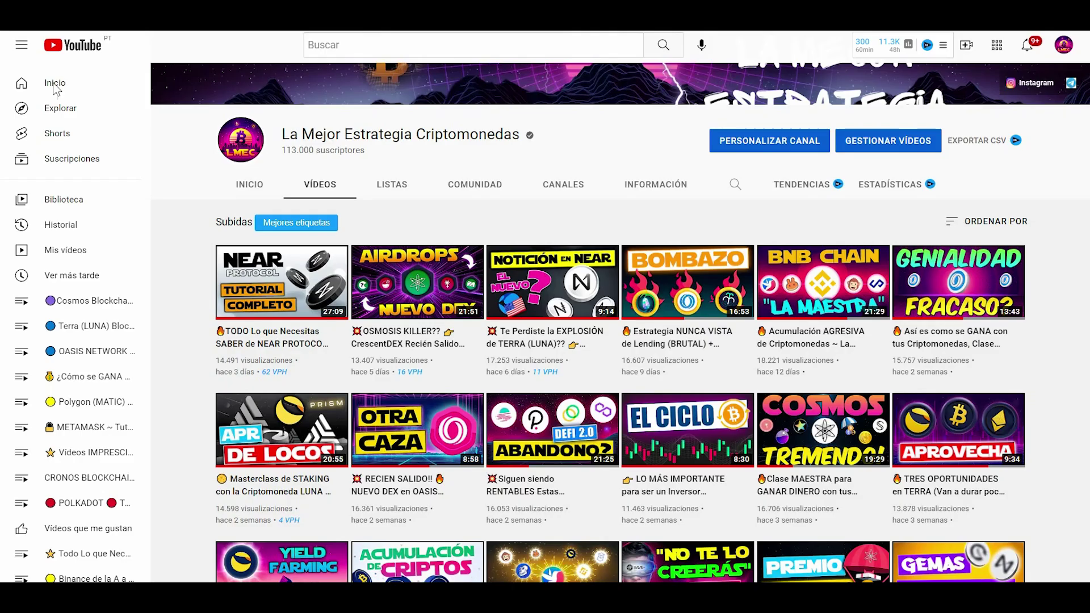
- Check the NEAR wallet's available balance and review the exchanges that trade NEAR on CoinGecko, including the CoinEx site
{"action": "mouse_move", "coordinate": [262, 309]}
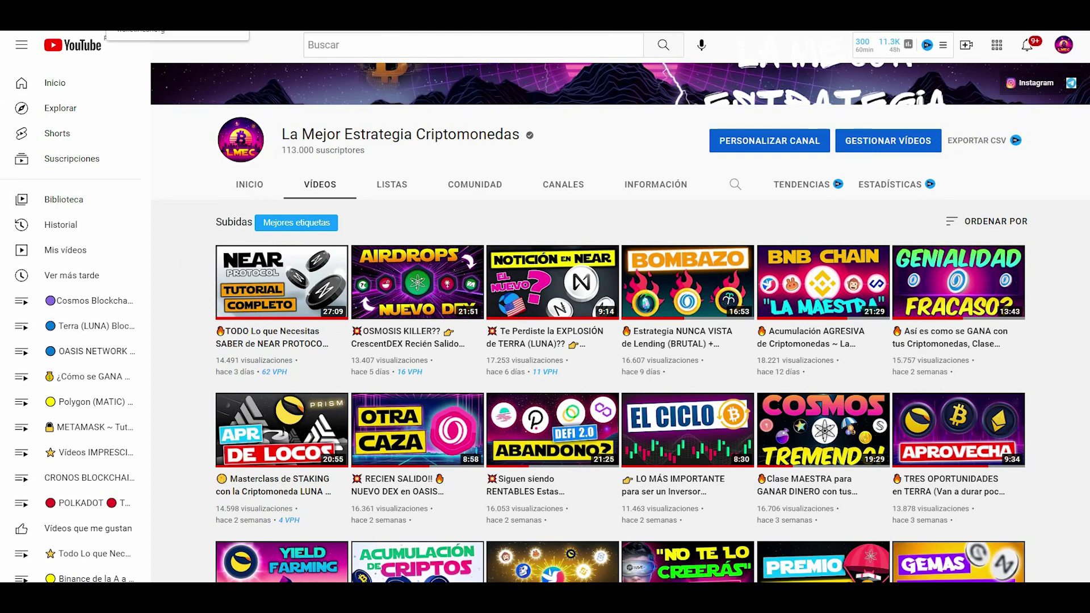
{"action": "left_click", "coordinate": [142, 30]}
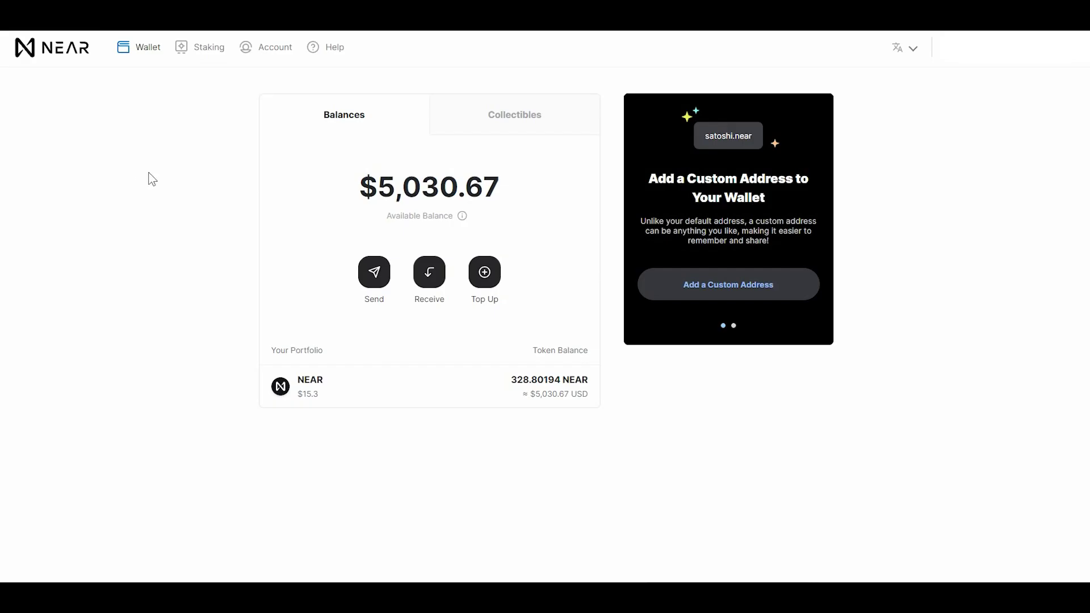
{"action": "key", "text": "ctrl+Tab"}
{"action": "scroll", "coordinate": [250, 227], "scroll_direction": "down", "scroll_amount": 10}
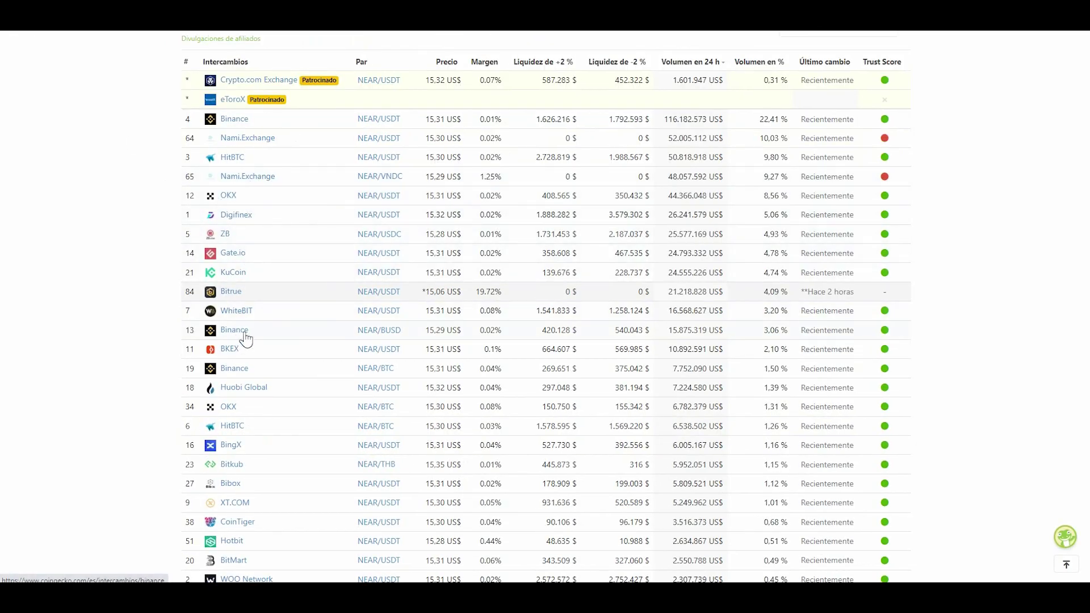
{"action": "key", "text": "ctrl+Tab"}
{"action": "key", "text": "ctrl+Tab"}
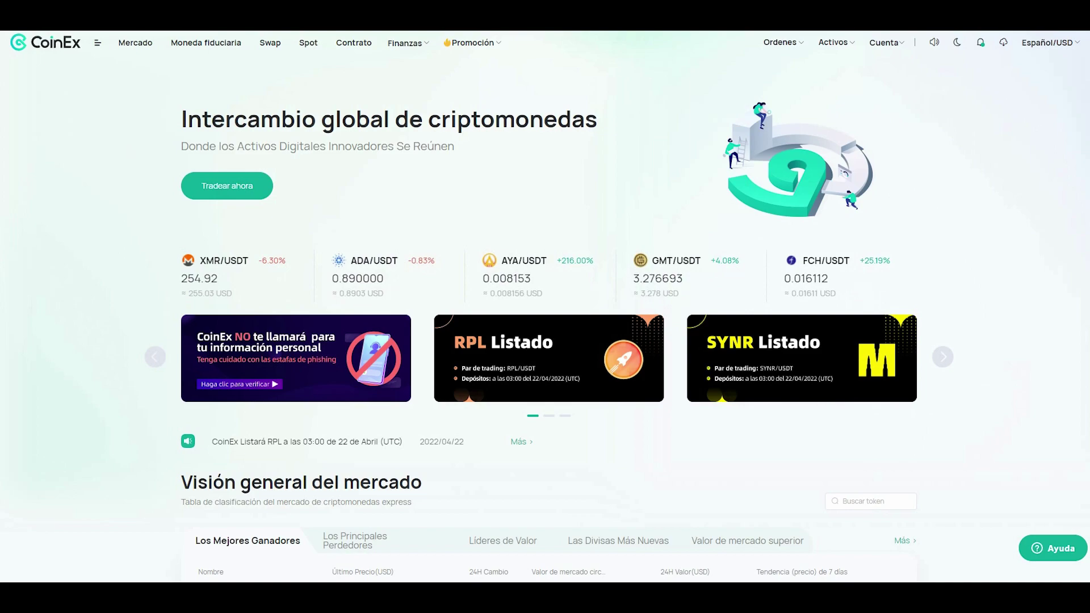
{"action": "key", "text": "ctrl+Tab"}
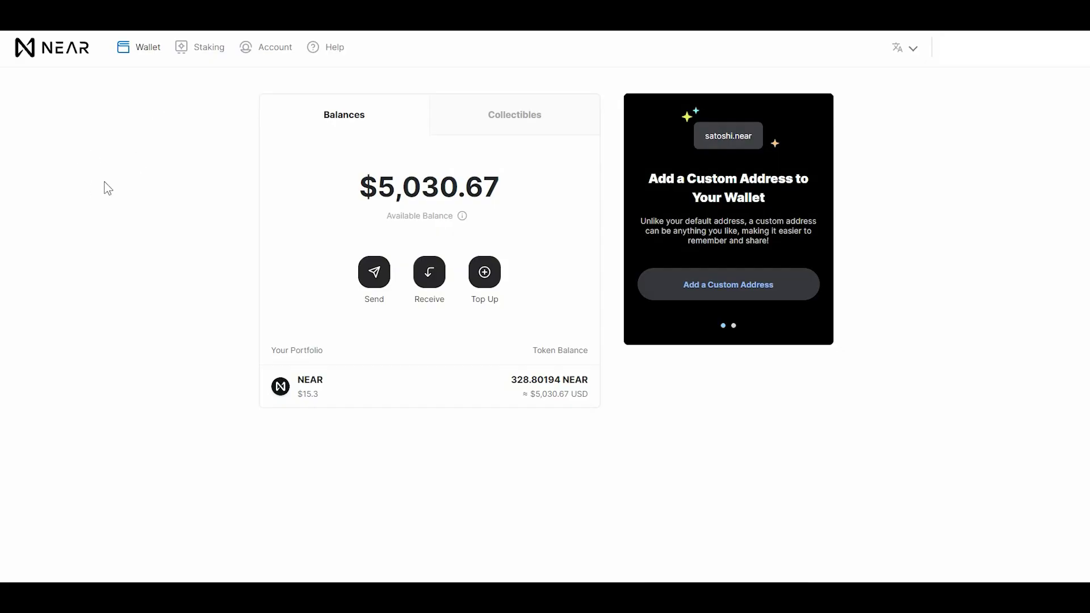
{"action": "left_click_drag", "start_coordinate": [362, 183], "coordinate": [518, 194]}
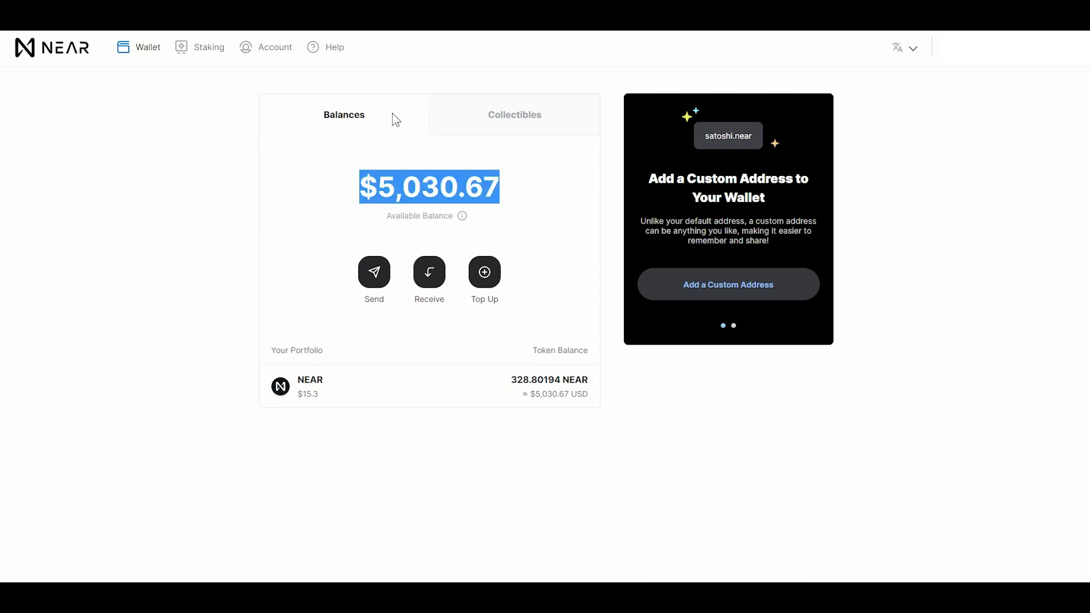
{"action": "left_click", "coordinate": [228, 137]}
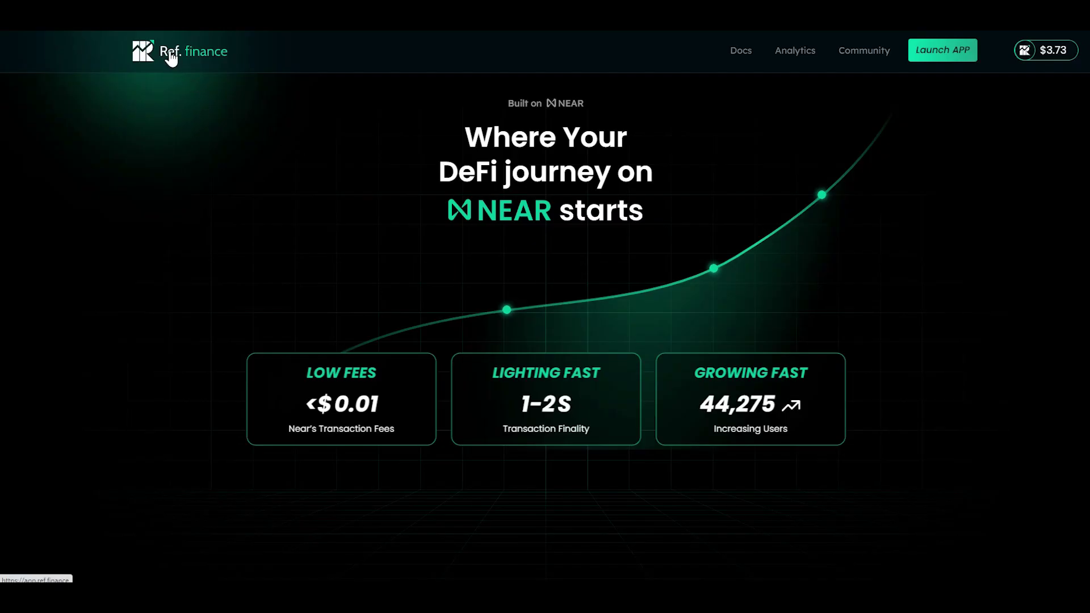
- Launch the Ref.finance app and connect the NEAR wallet to it, checking the wallet's available balance
{"action": "left_click", "coordinate": [953, 52]}
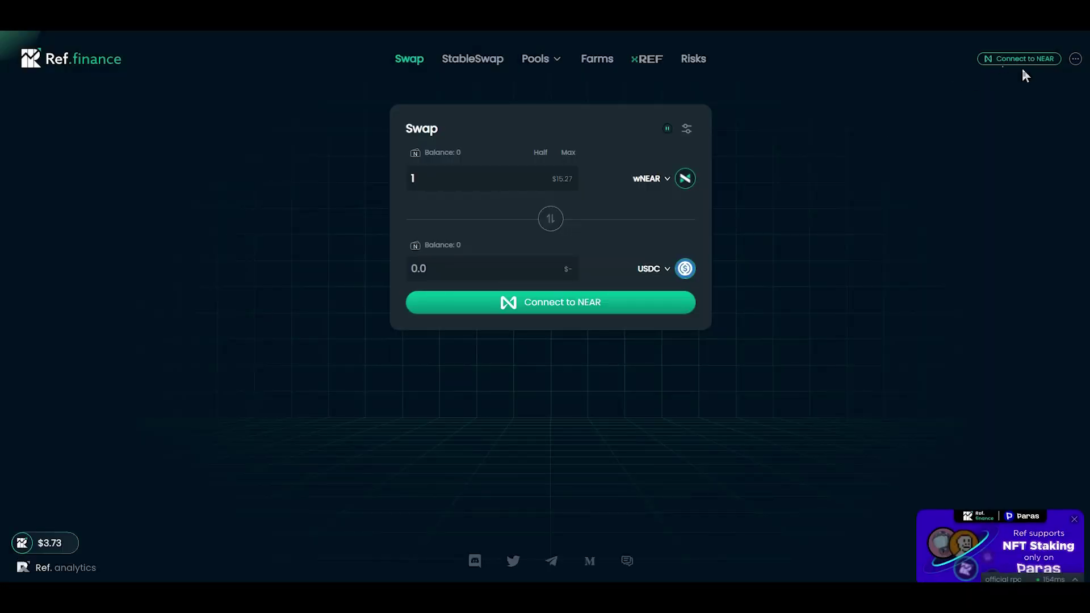
{"action": "left_click", "coordinate": [1021, 62]}
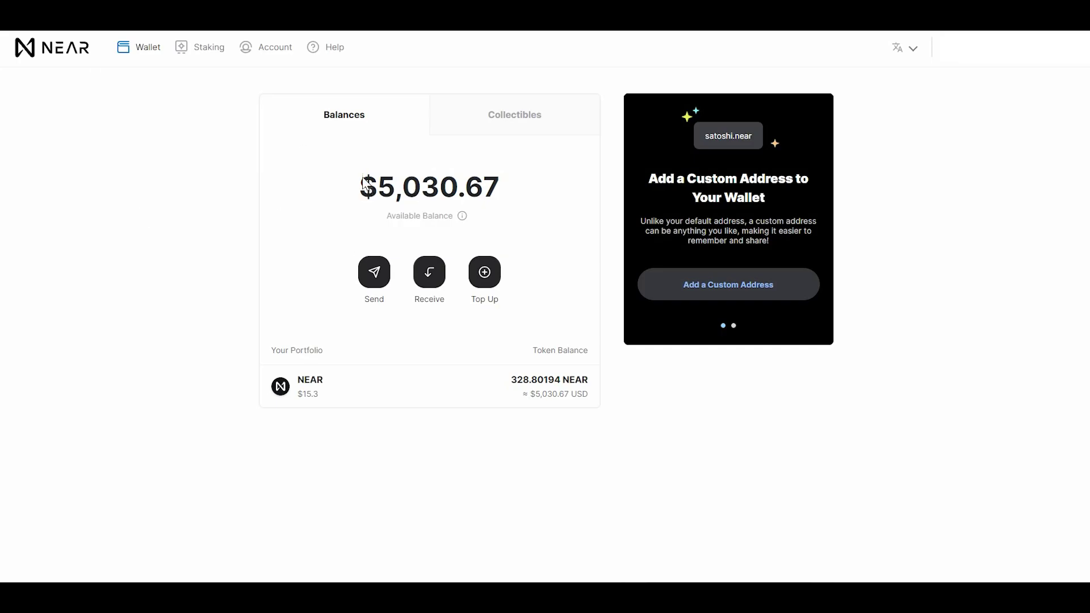
{"action": "left_click_drag", "start_coordinate": [362, 187], "coordinate": [555, 201]}
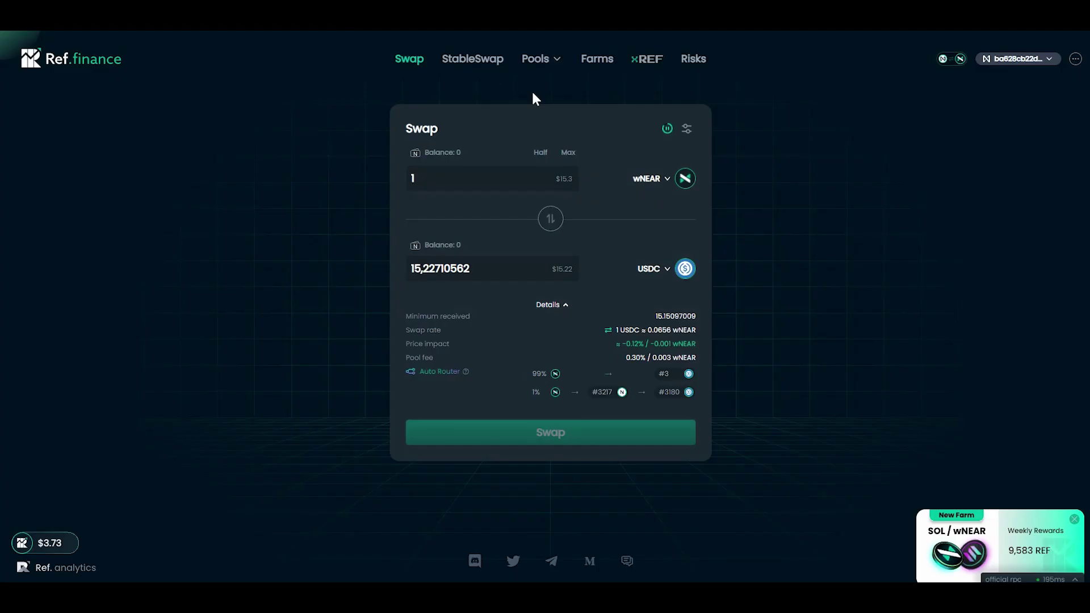
- Wrap 327 NEAR into wNEAR on Ref.finance and approve the transaction in the NEAR wallet
{"action": "left_click", "coordinate": [949, 63]}
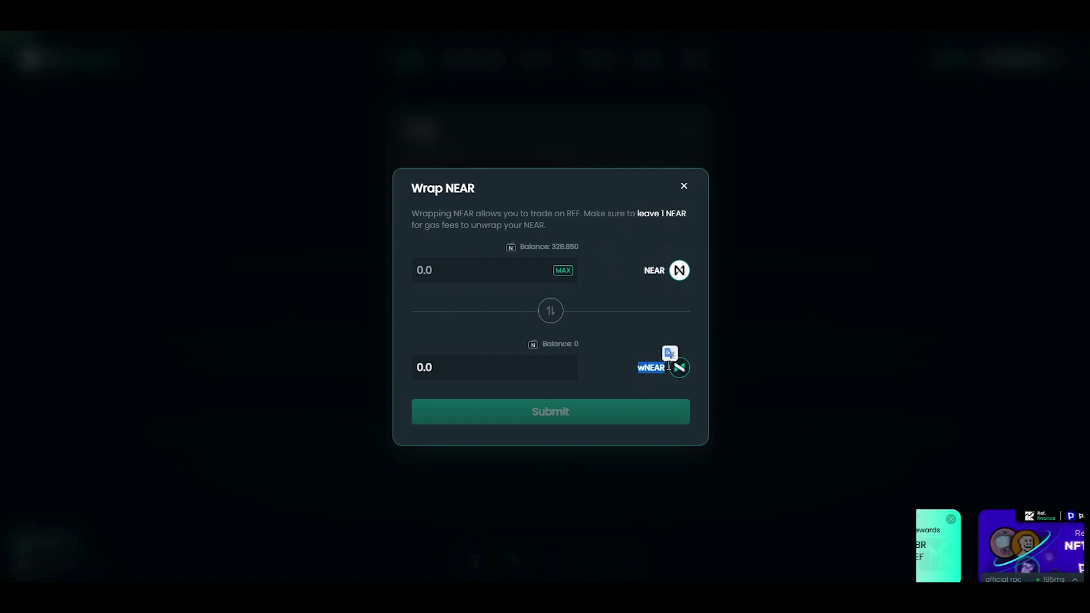
{"action": "left_click_drag", "start_coordinate": [635, 214], "coordinate": [686, 214]}
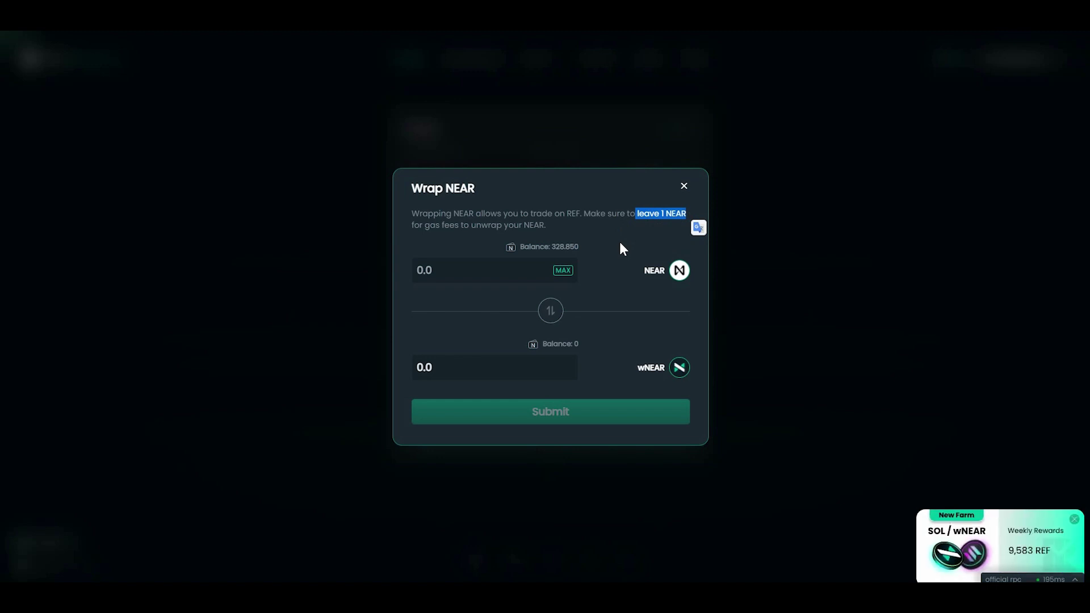
{"action": "left_click", "coordinate": [422, 270]}
{"action": "type", "text": "327"}
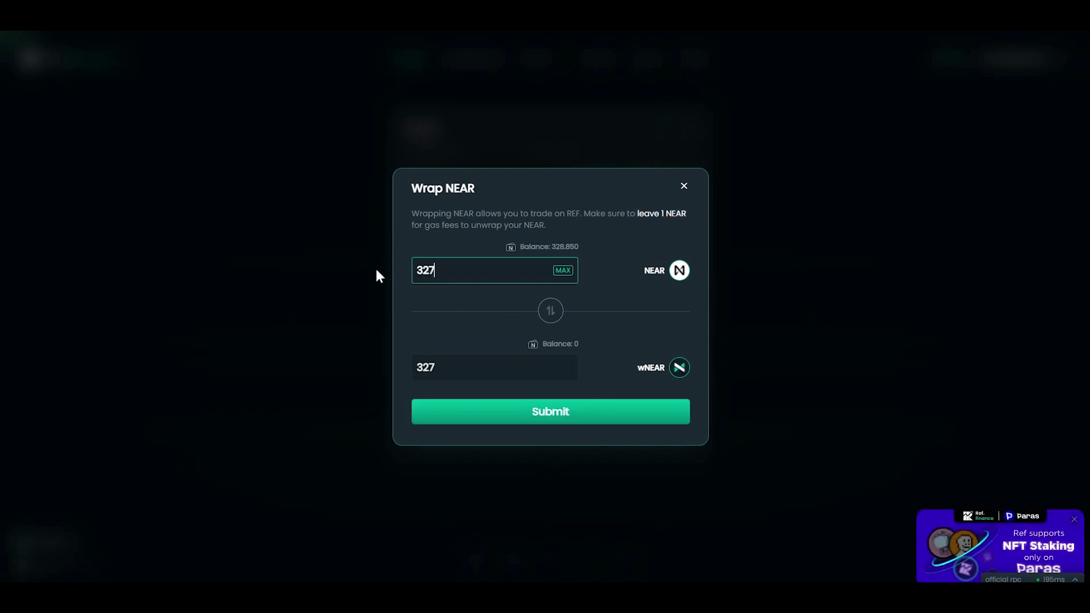
{"action": "left_click", "coordinate": [575, 408]}
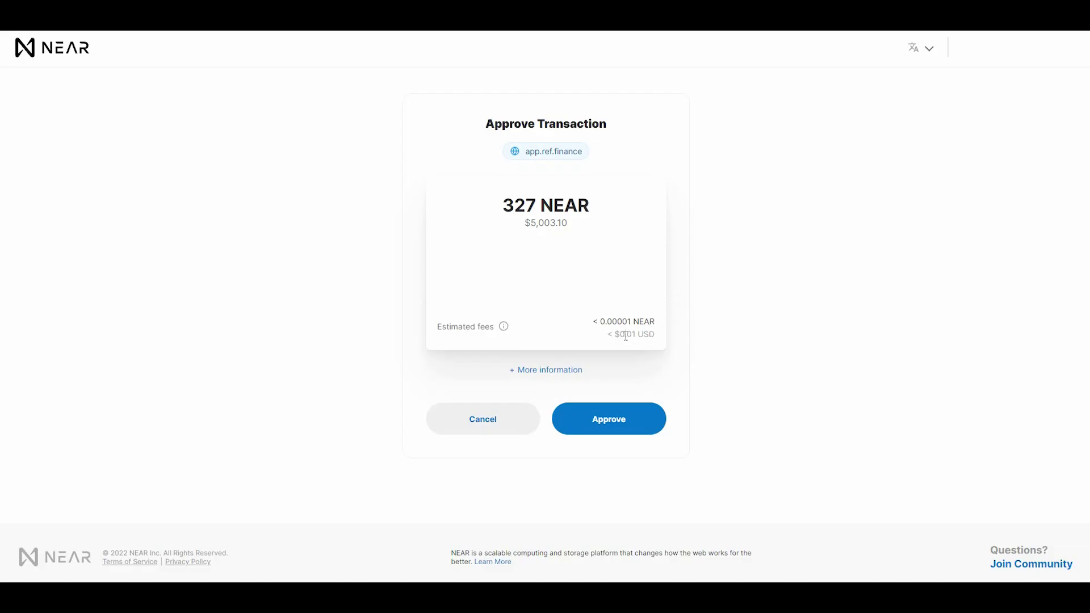
{"action": "left_click_drag", "start_coordinate": [606, 334], "coordinate": [644, 335]}
{"action": "left_click", "coordinate": [619, 423]}
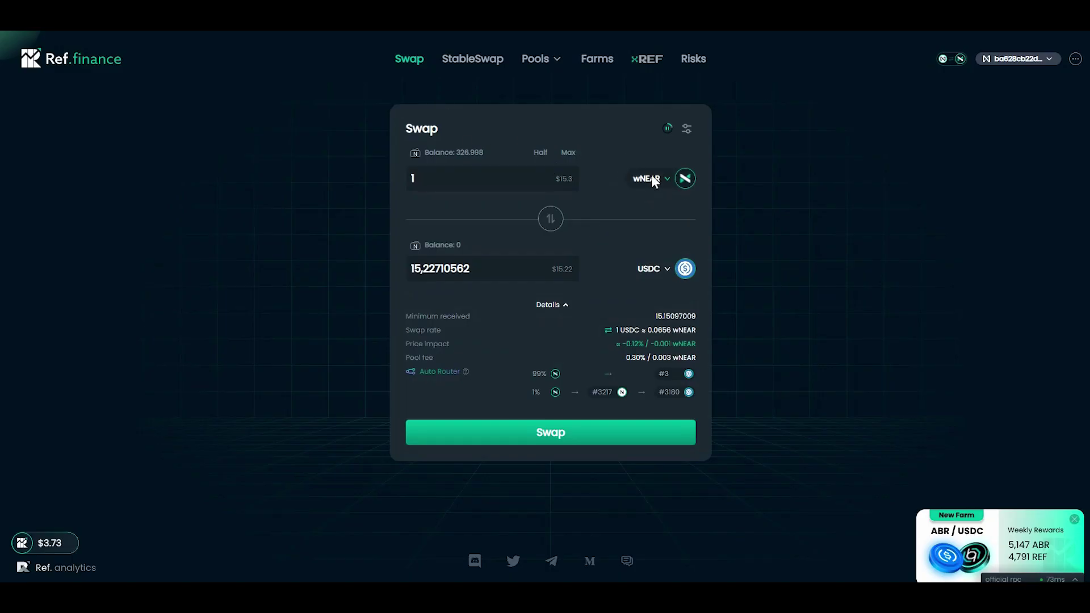
- Choose ETH as the token to receive and swap 2 wNEAR for it
{"action": "left_click", "coordinate": [654, 272]}
{"action": "type", "text": "eth"}
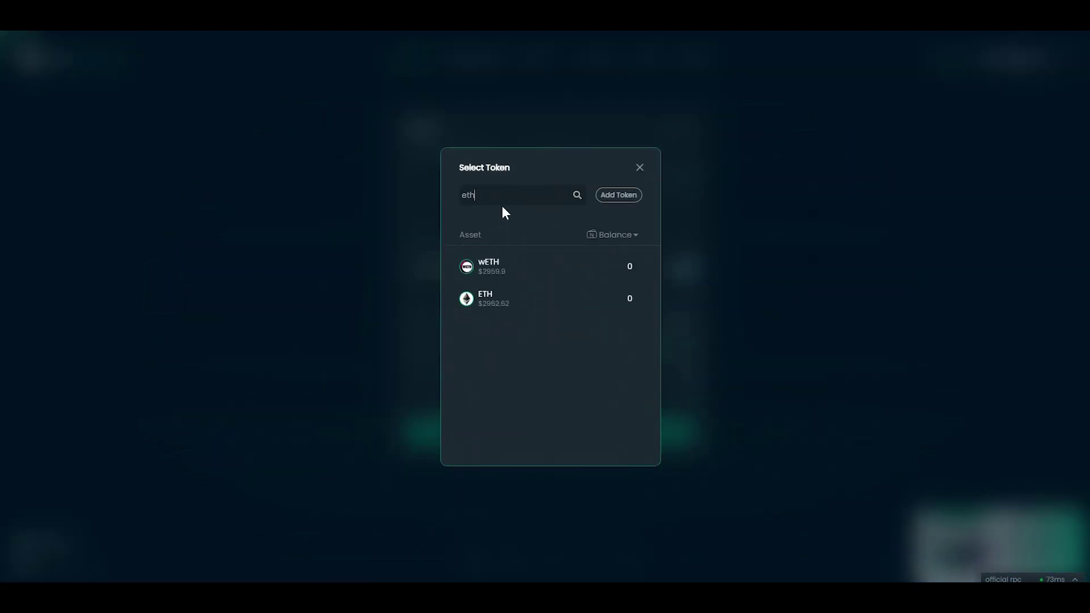
{"action": "left_click", "coordinate": [498, 300]}
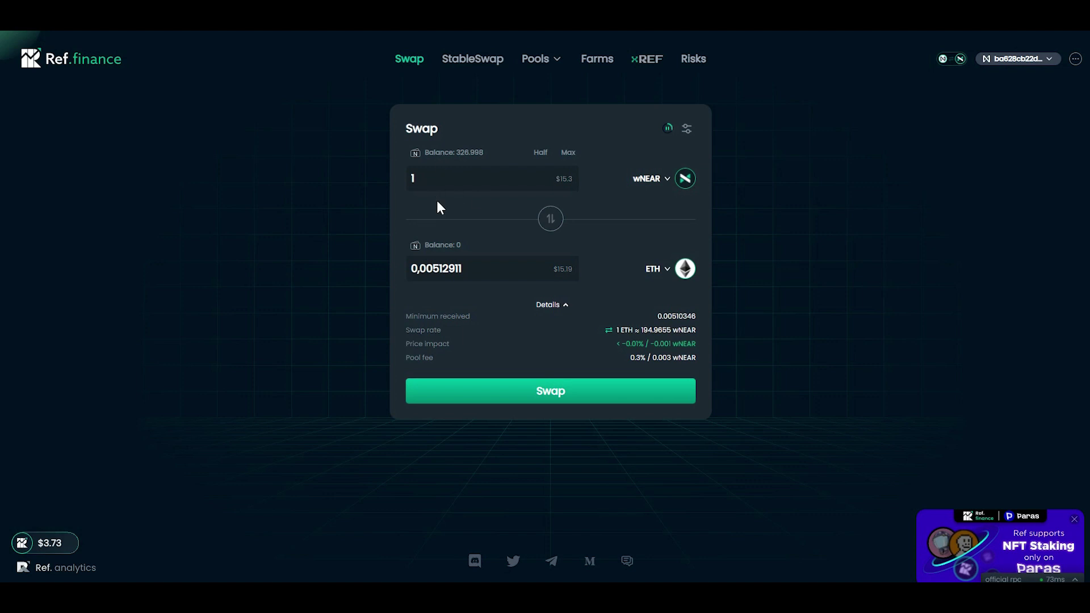
{"action": "left_click_drag", "start_coordinate": [427, 187], "coordinate": [380, 174]}
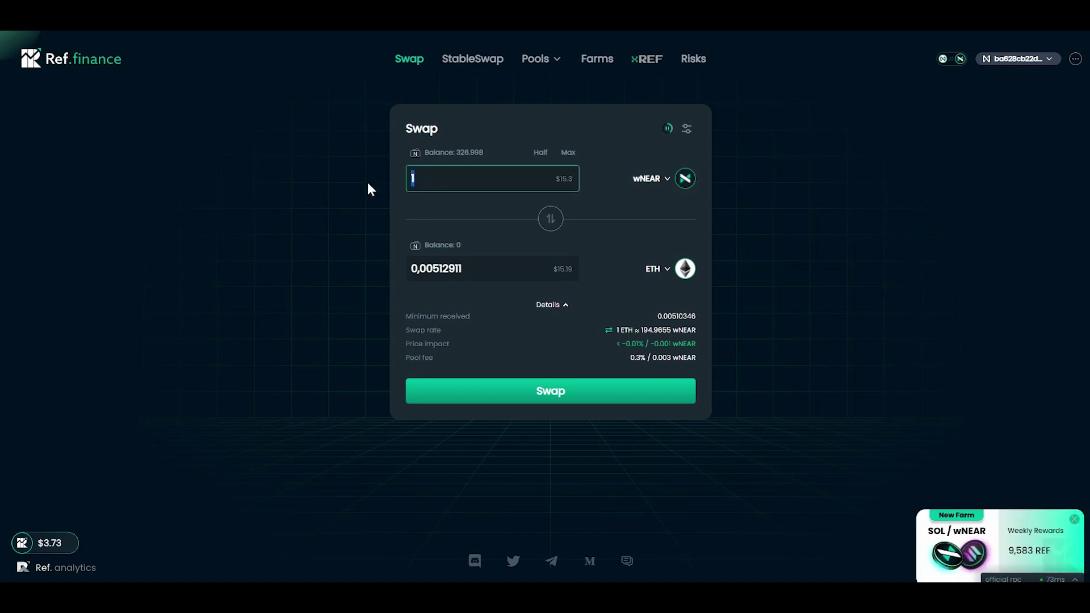
{"action": "type", "text": "2"}
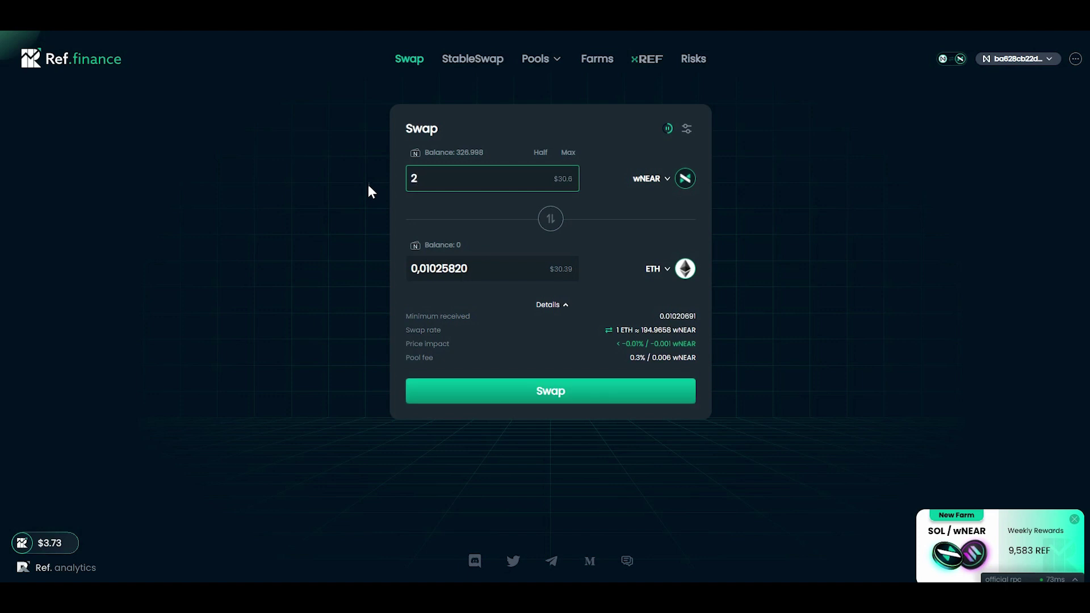
{"action": "left_click", "coordinate": [554, 395]}
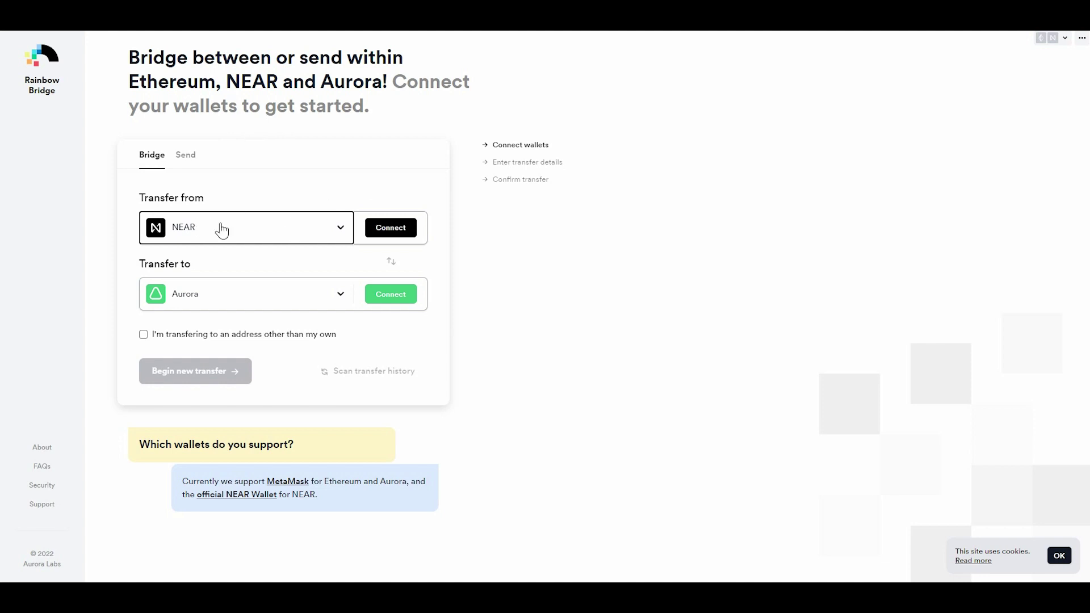
- Switch to Rainbow Bridge and connect the NEAR wallet as the source and the MetaMask account as the Aurora destination
{"action": "left_click", "coordinate": [398, 228]}
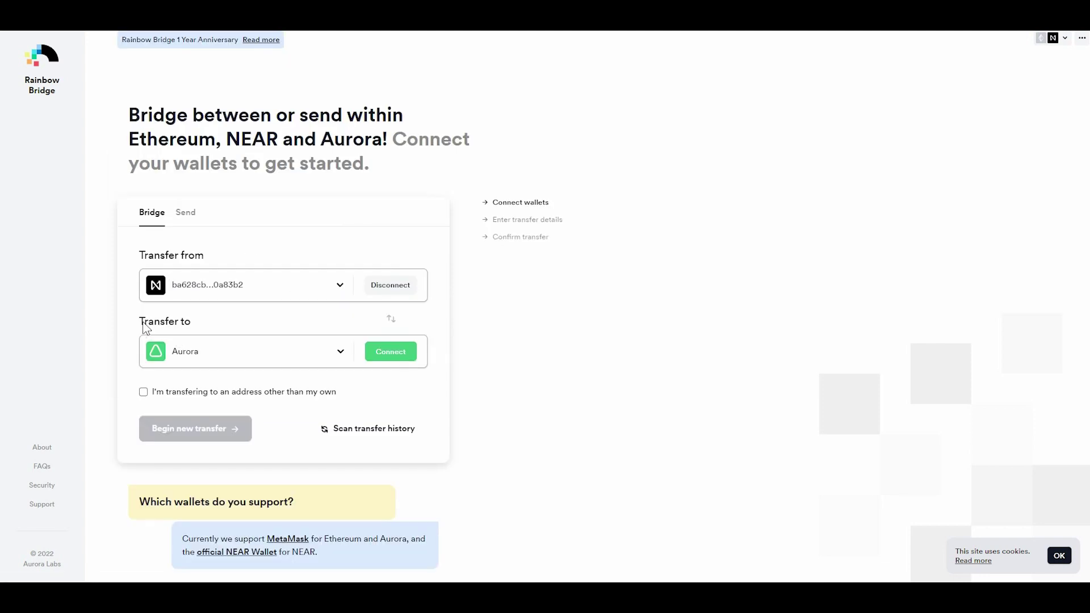
{"action": "left_click_drag", "start_coordinate": [140, 319], "coordinate": [193, 324]}
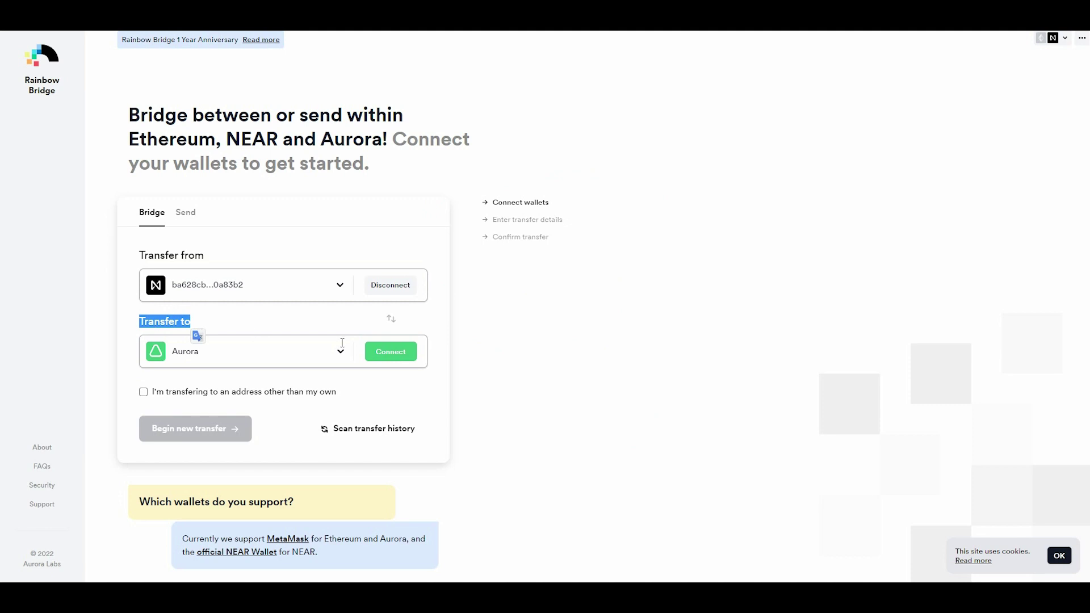
{"action": "left_click", "coordinate": [398, 352]}
{"action": "left_click_drag", "start_coordinate": [883, 120], "coordinate": [1034, 149]}
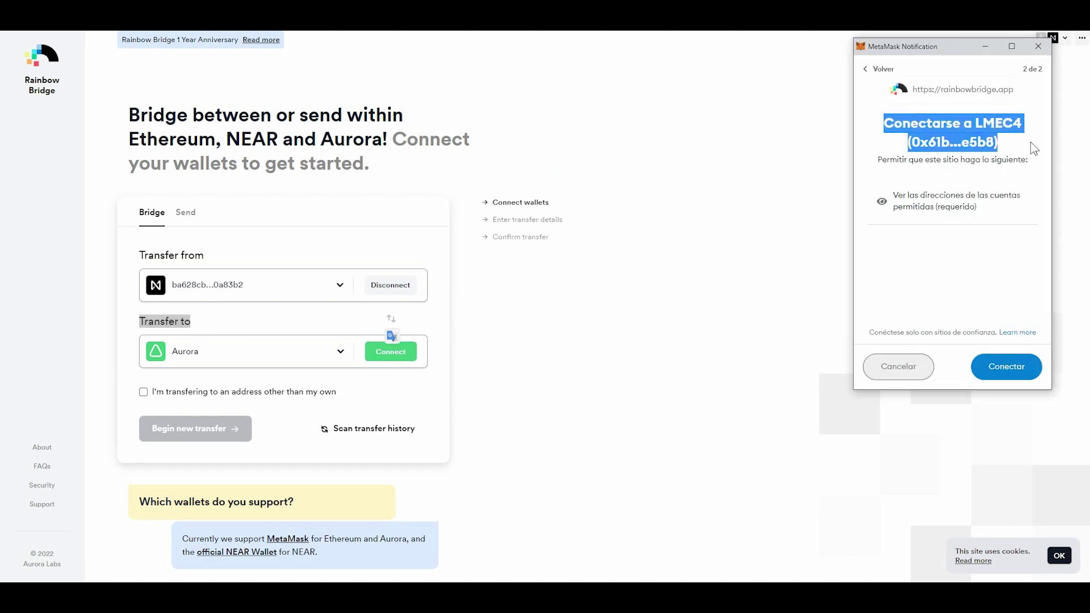
{"action": "left_click", "coordinate": [1007, 370]}
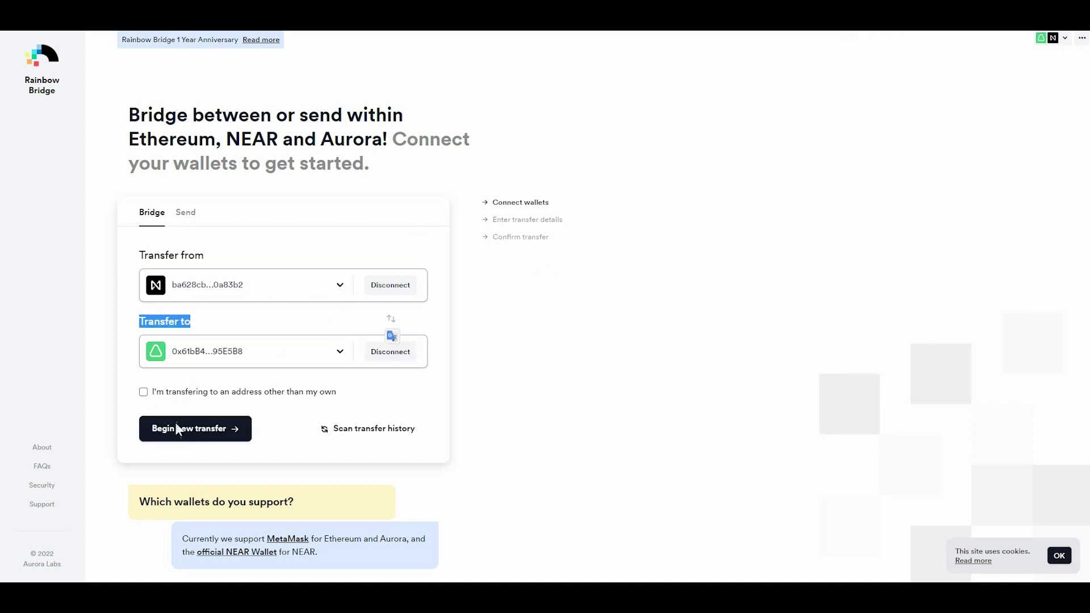
- Bridge the maximum available ETH from NEAR to Aurora, approve the transaction in the NEAR wallet and check the transfer
{"action": "left_click", "coordinate": [208, 431]}
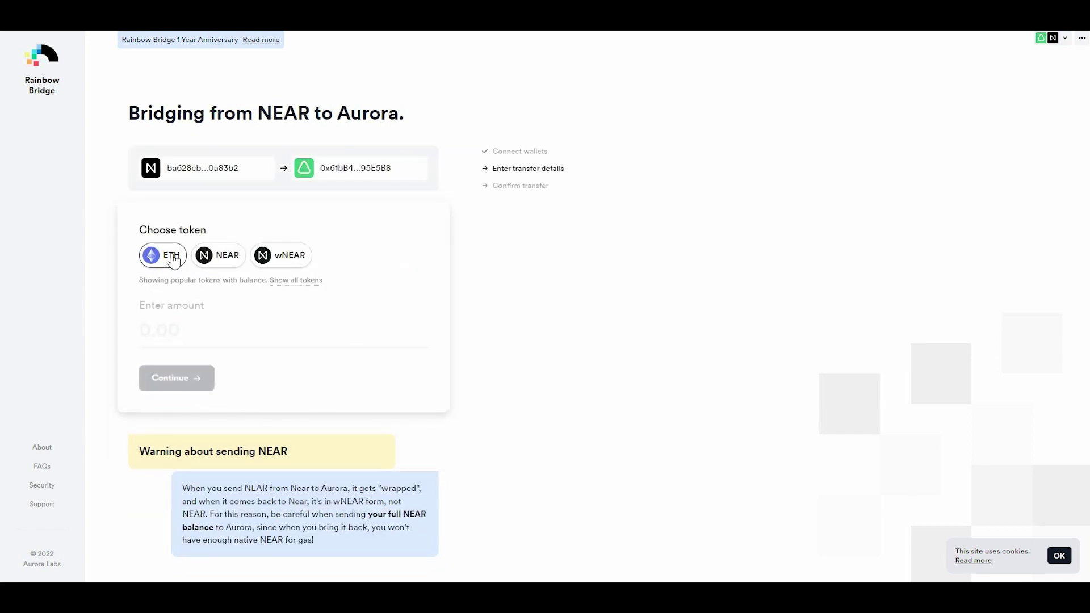
{"action": "left_click", "coordinate": [172, 256]}
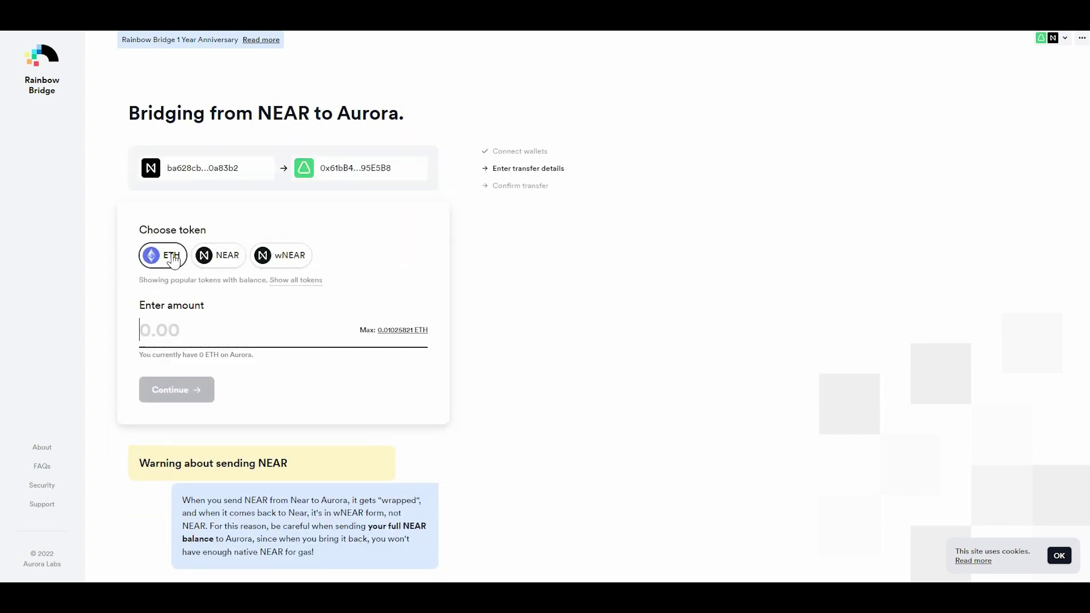
{"action": "left_click", "coordinate": [412, 334]}
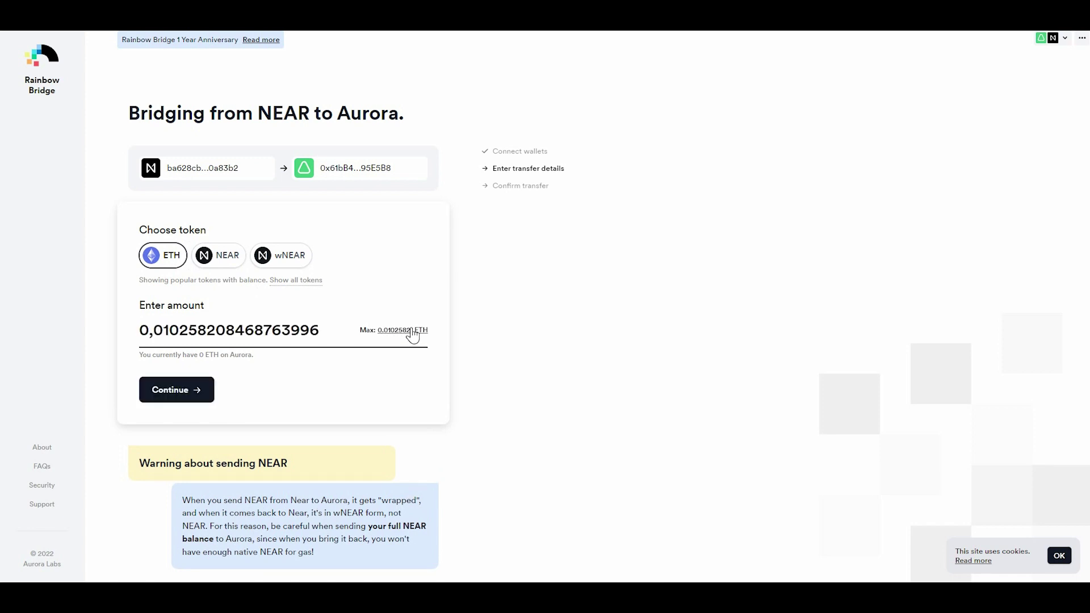
{"action": "left_click", "coordinate": [179, 393]}
{"action": "left_click", "coordinate": [198, 343]}
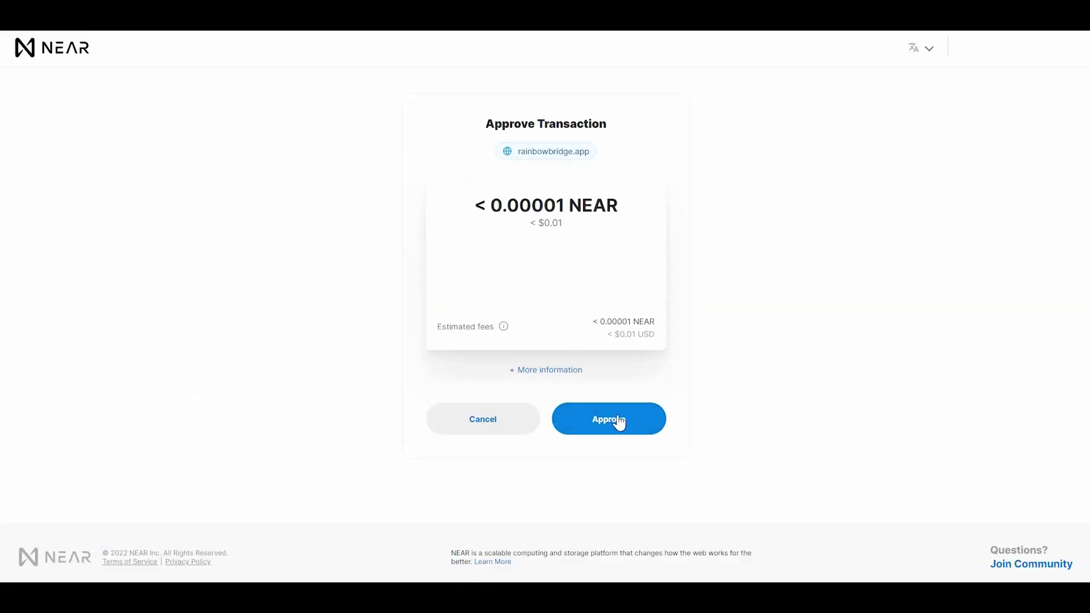
{"action": "left_click", "coordinate": [608, 418]}
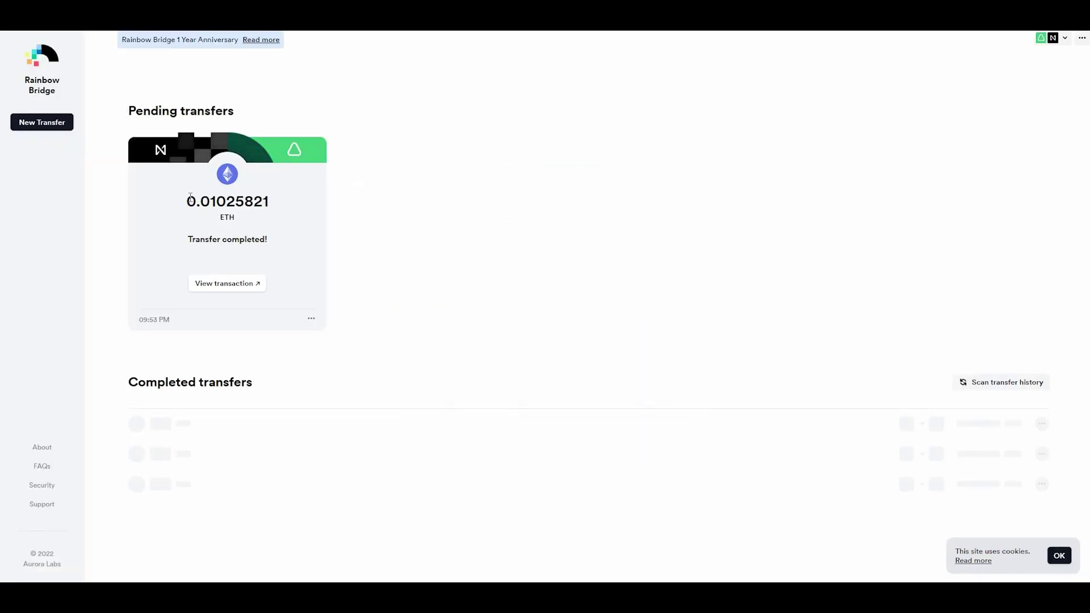
{"action": "left_click_drag", "start_coordinate": [187, 200], "coordinate": [317, 235]}
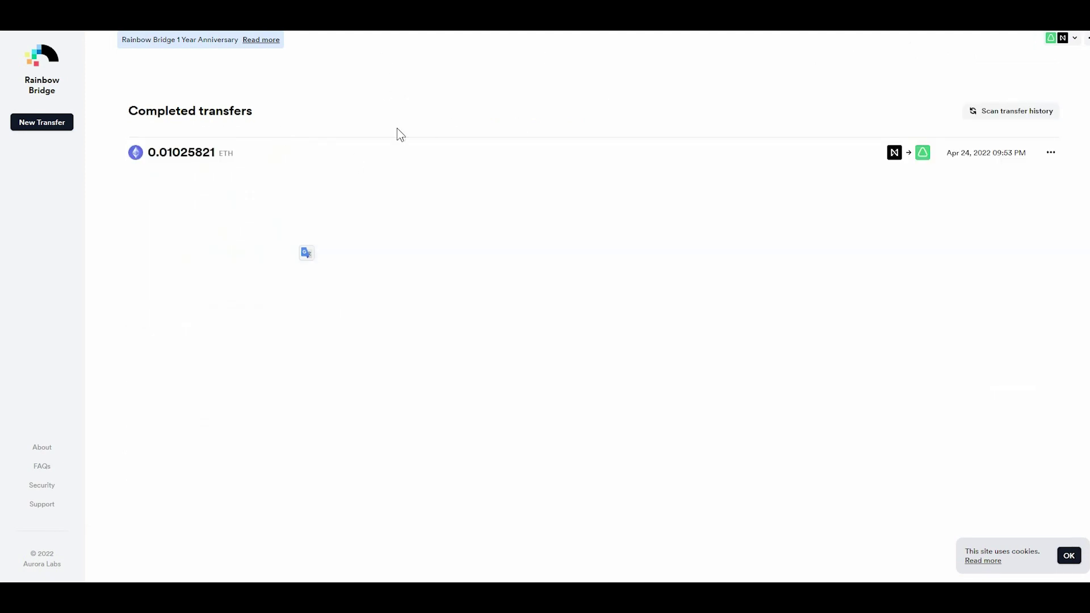
- Open MetaMask on Aurora Mainnet and check the AETH balance against the completed bridge transfers
{"action": "key", "text": "alt+shift+m"}
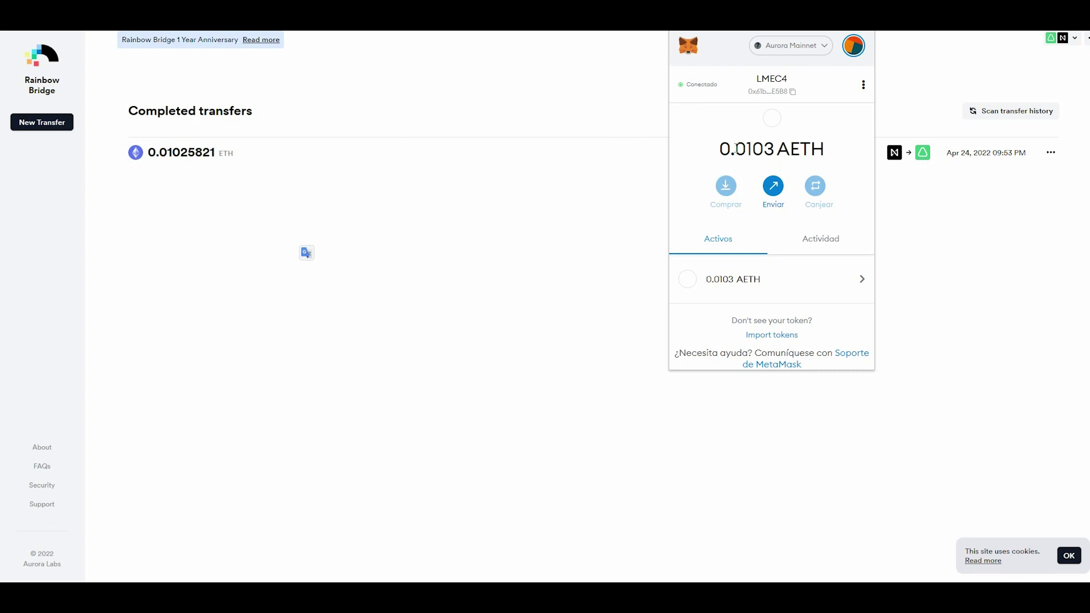
{"action": "left_click_drag", "start_coordinate": [720, 146], "coordinate": [781, 148]}
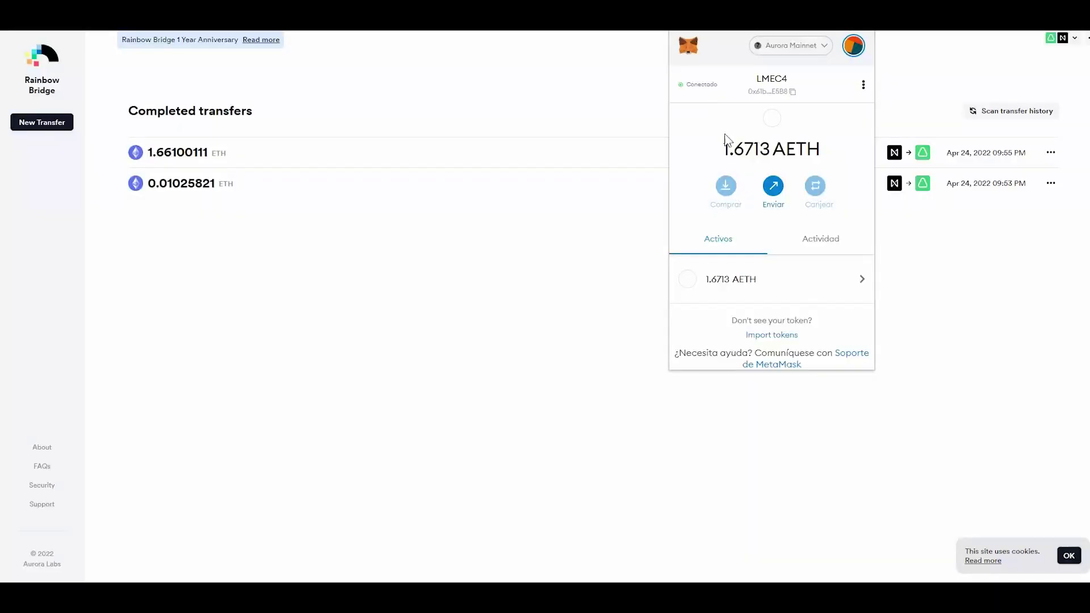
{"action": "left_click_drag", "start_coordinate": [724, 149], "coordinate": [839, 159]}
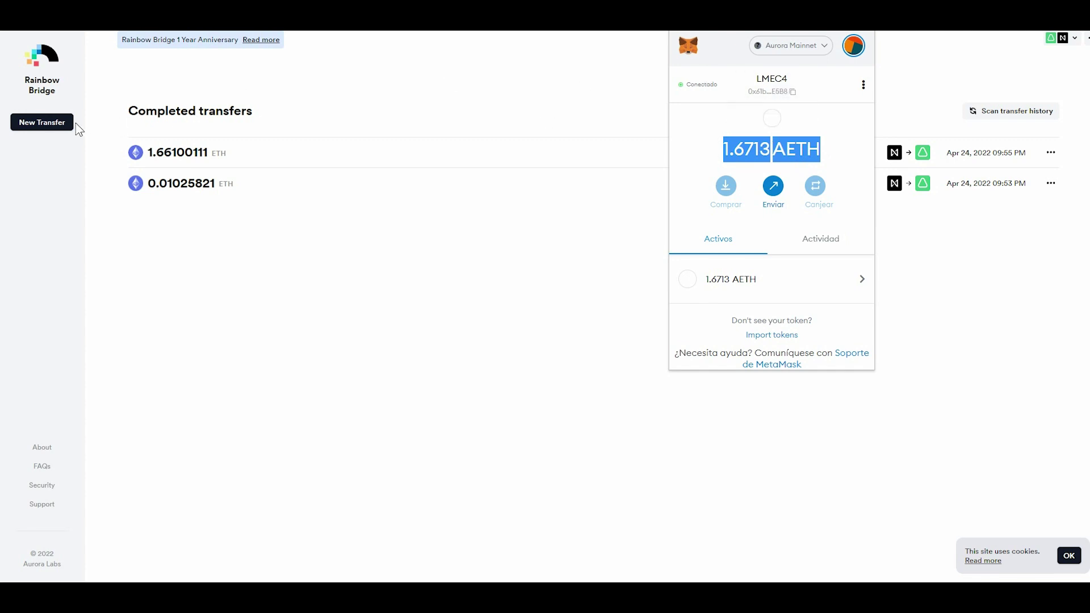
- Start a new Rainbow Bridge transfer and reverse its direction, with Aurora as the source and NEAR as the destination
{"action": "left_click", "coordinate": [58, 128]}
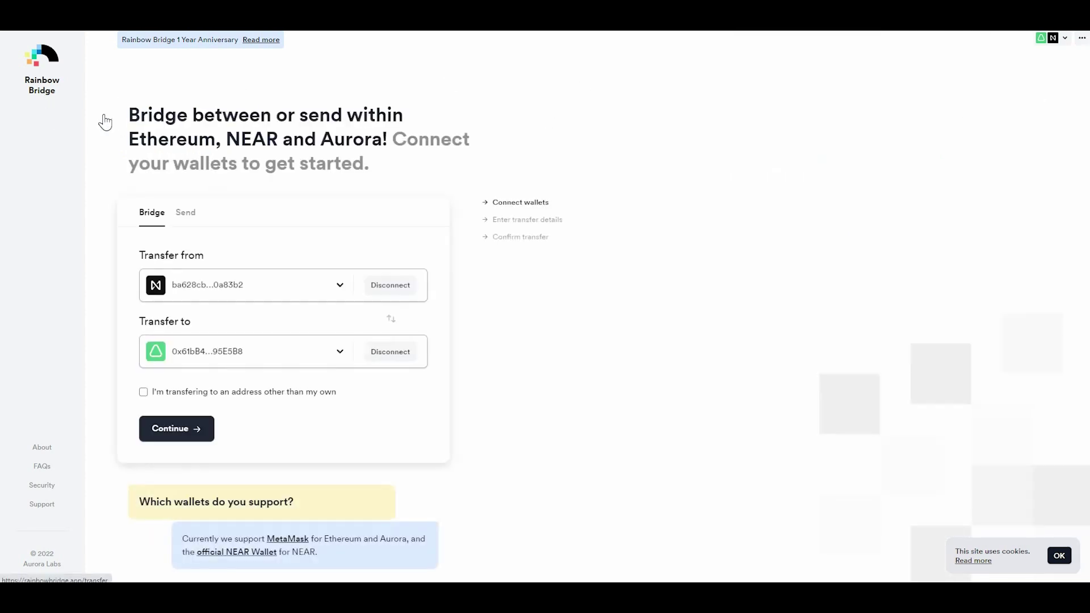
{"action": "left_click", "coordinate": [316, 288]}
{"action": "left_click", "coordinate": [193, 355]}
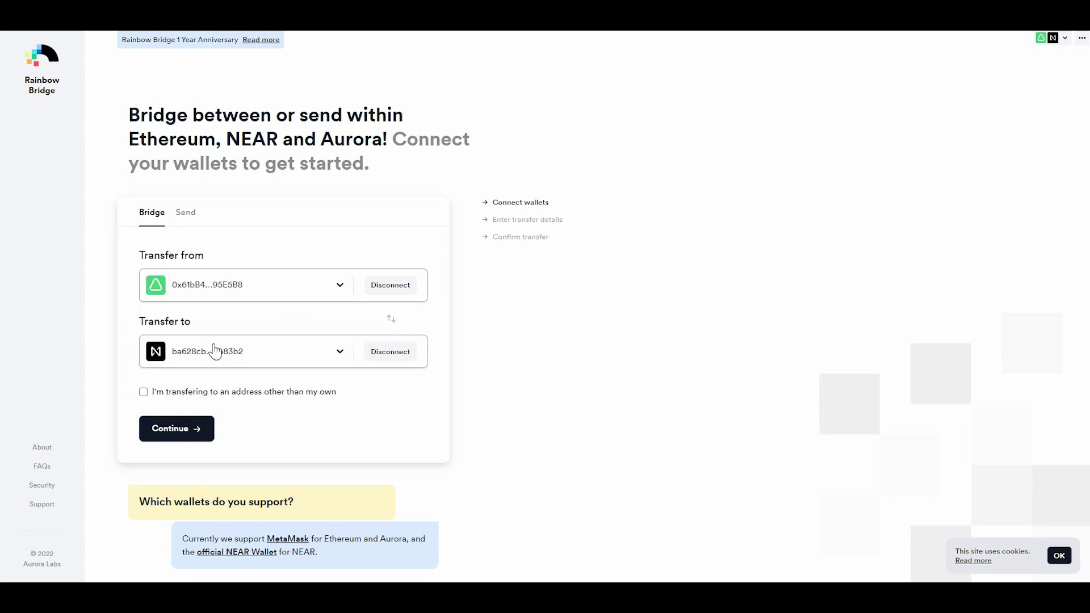
{"action": "left_click", "coordinate": [325, 356]}
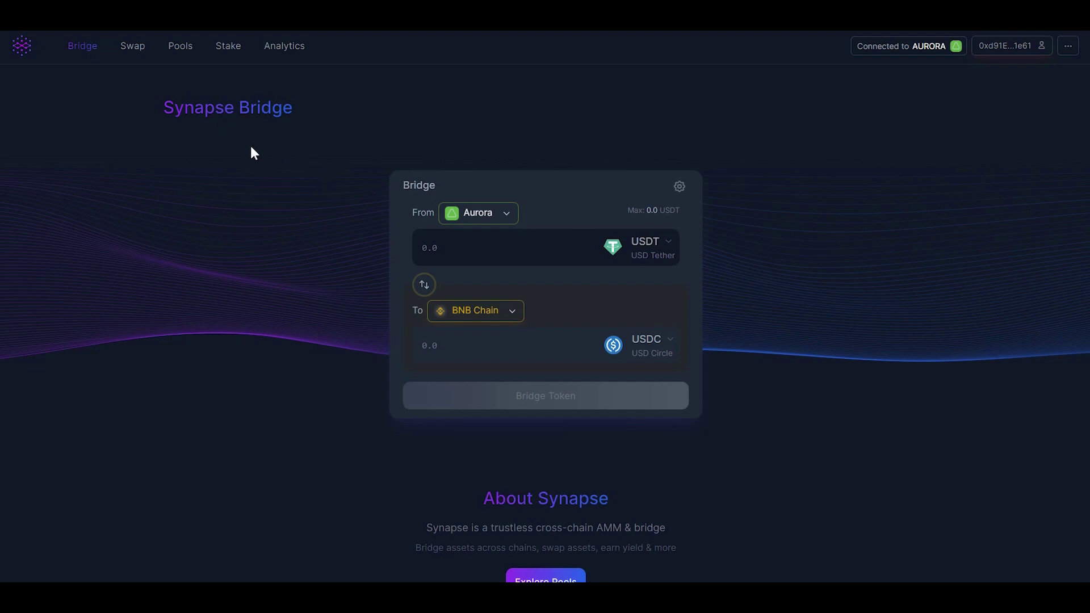
- Switch to Synapse Bridge to view its Aurora bridging form and to Trisolaris to browse the Dual Rewards Pools
{"action": "left_click_drag", "start_coordinate": [164, 110], "coordinate": [236, 109]}
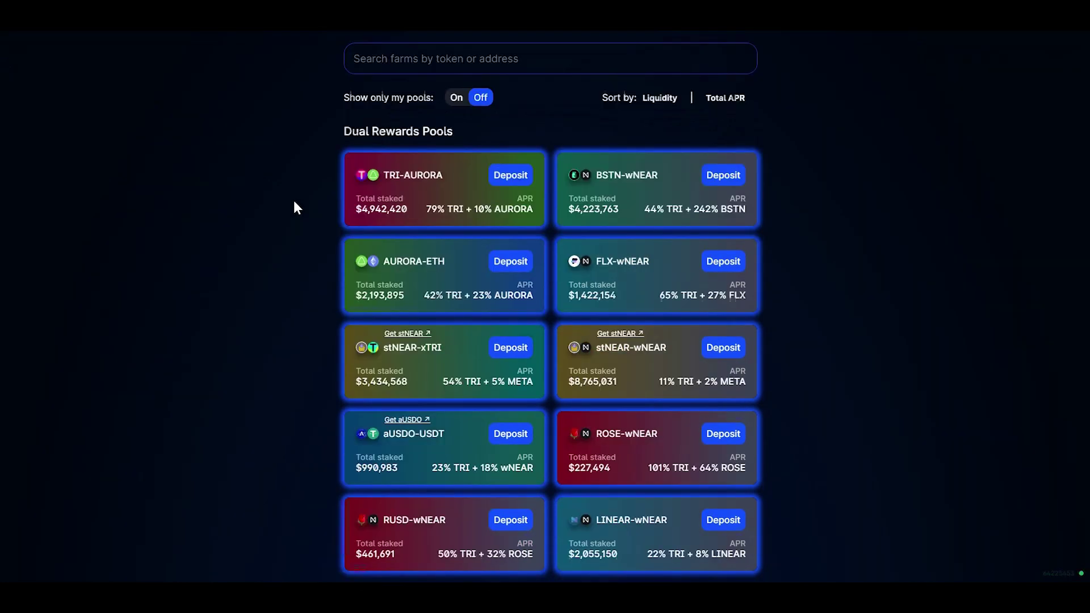
{"action": "scroll", "coordinate": [416, 199], "scroll_direction": "down", "scroll_amount": 5}
{"action": "scroll", "coordinate": [452, 230], "scroll_direction": "up", "scroll_amount": 3}
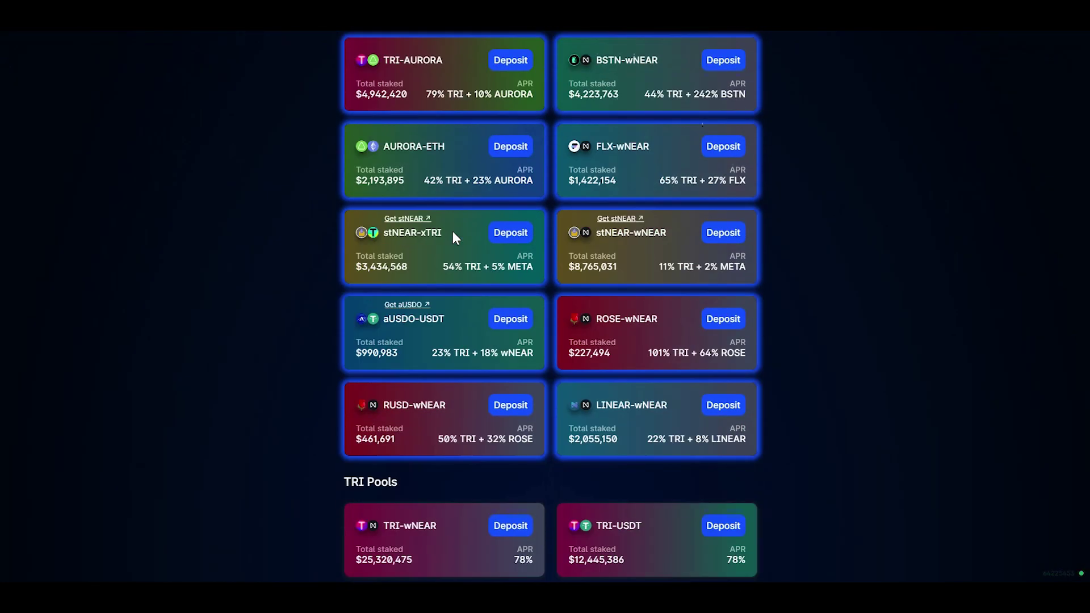
{"action": "scroll", "coordinate": [452, 230], "scroll_direction": "up", "scroll_amount": 3}
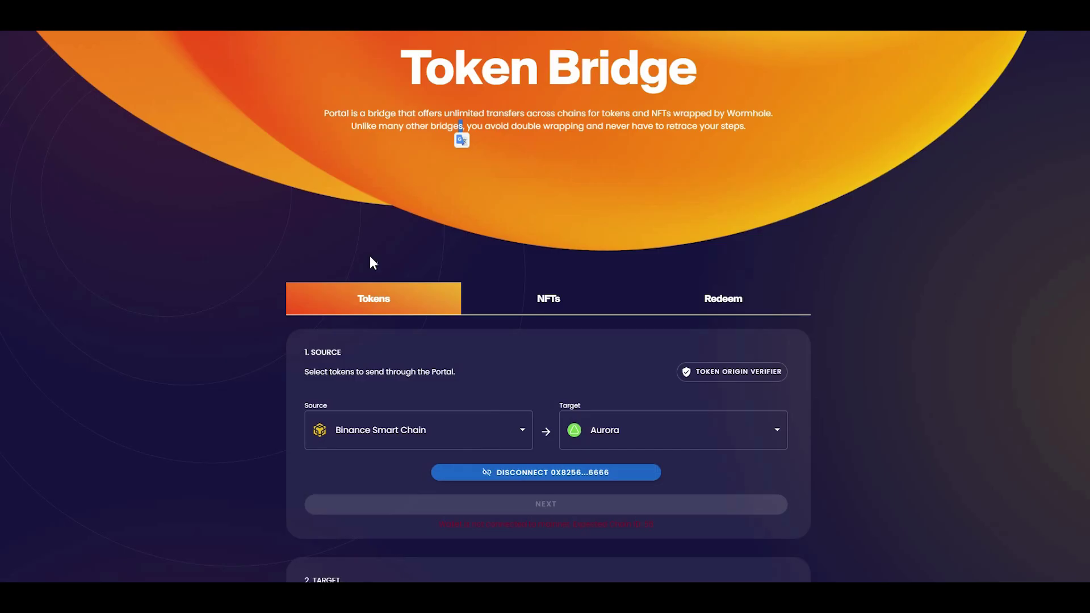
- Switch to Portal Token Bridge and review the token transfer form with Binance Smart Chain as source and Aurora as target
{"action": "scroll", "coordinate": [341, 335], "scroll_direction": "down", "scroll_amount": 1}
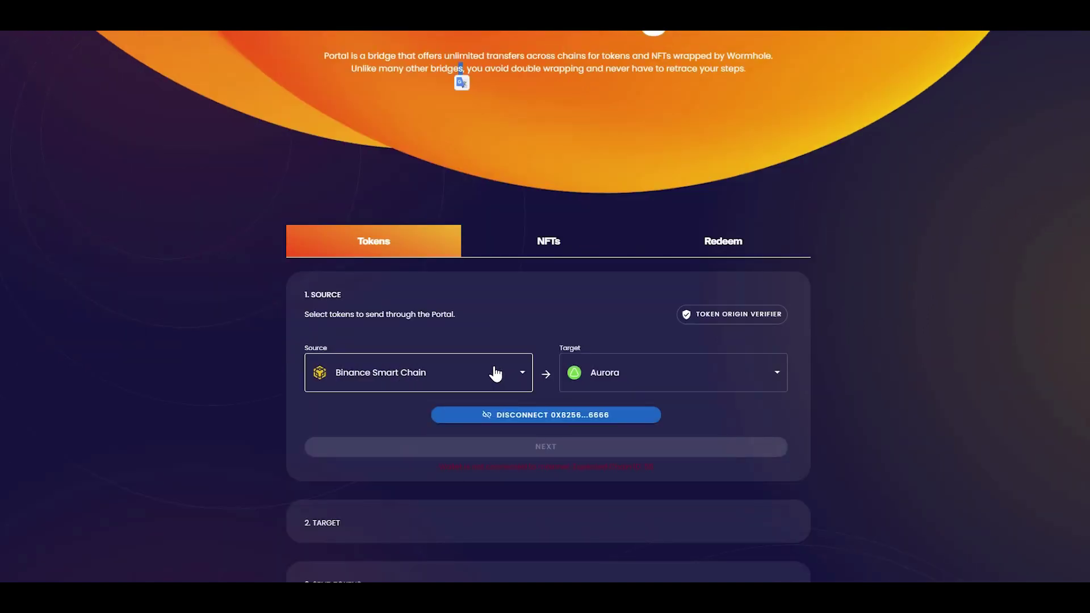
{"action": "scroll", "coordinate": [488, 375], "scroll_direction": "down", "scroll_amount": 1}
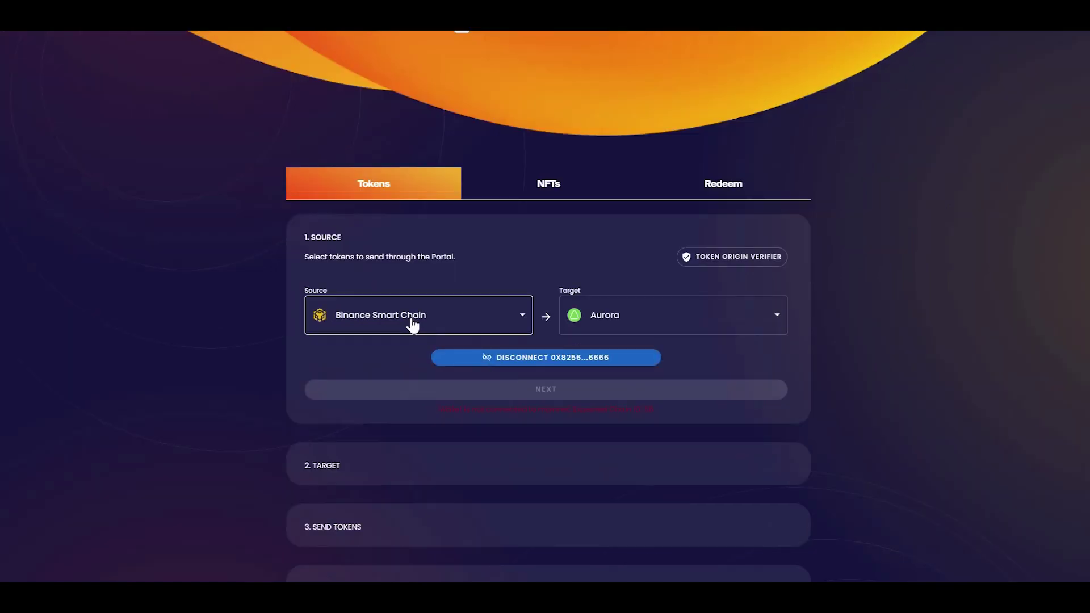
{"action": "scroll", "coordinate": [509, 229], "scroll_direction": "up", "scroll_amount": 2}
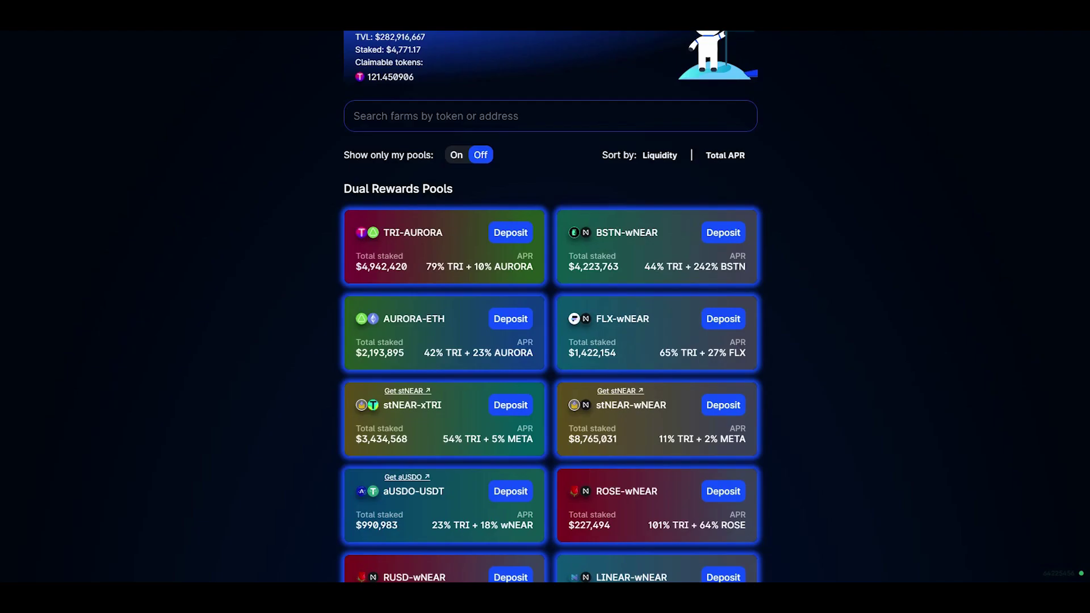
- Browse the Trisolaris farms from dual rewards to legacy pools and the WANNA reward farms, examining their liquidity and APRs
{"action": "scroll", "coordinate": [333, 236], "scroll_direction": "down", "scroll_amount": 1}
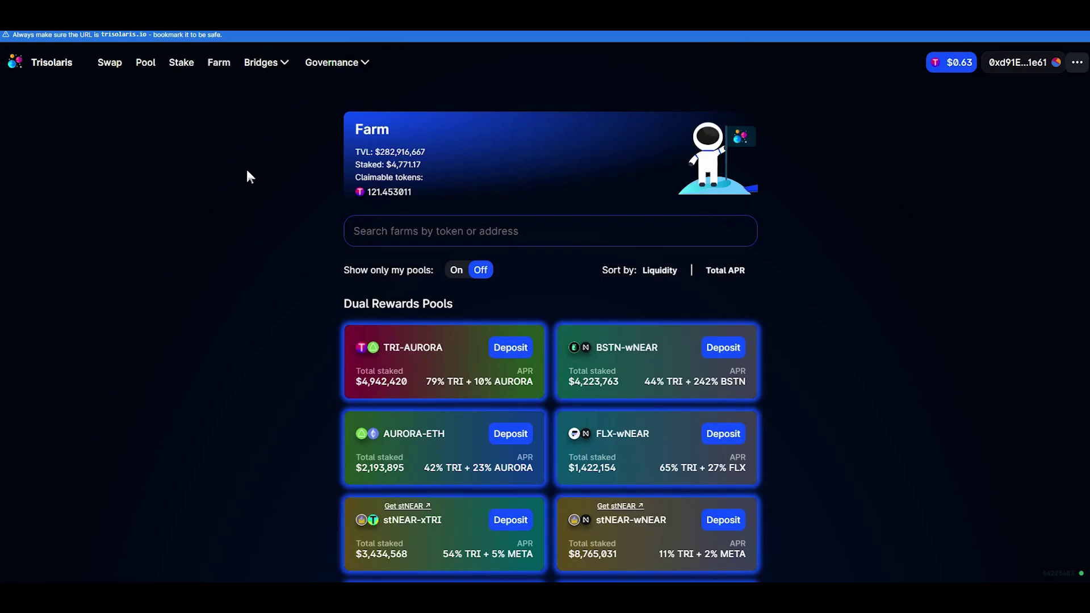
{"action": "scroll", "coordinate": [382, 290], "scroll_direction": "down", "scroll_amount": 10}
{"action": "scroll", "coordinate": [392, 288], "scroll_direction": "down", "scroll_amount": 12}
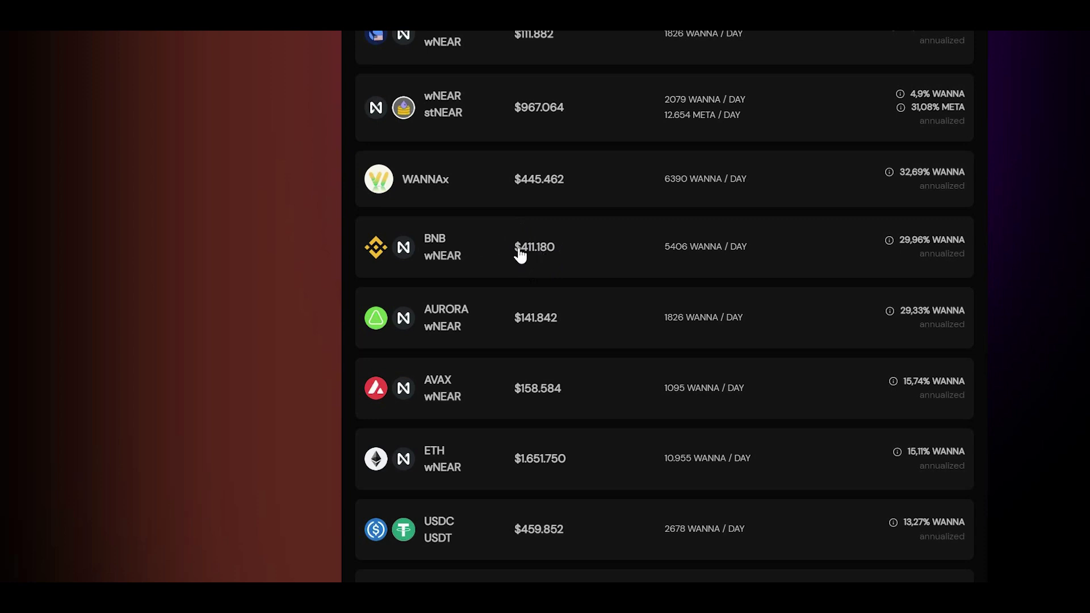
{"action": "scroll", "coordinate": [520, 255], "scroll_direction": "up", "scroll_amount": 6}
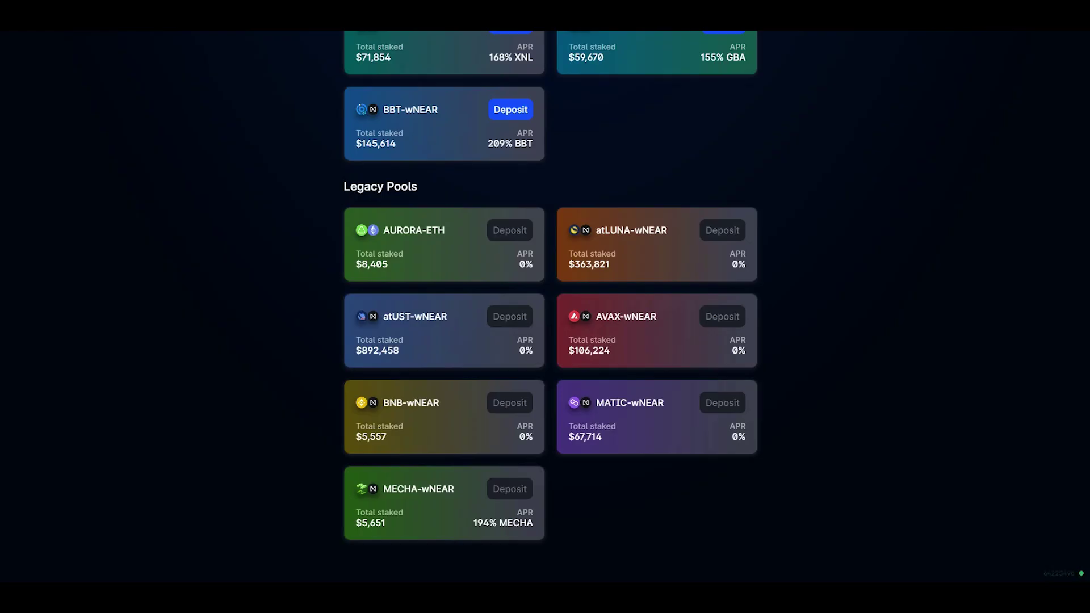
{"action": "scroll", "coordinate": [545, 210], "scroll_direction": "up", "scroll_amount": 8}
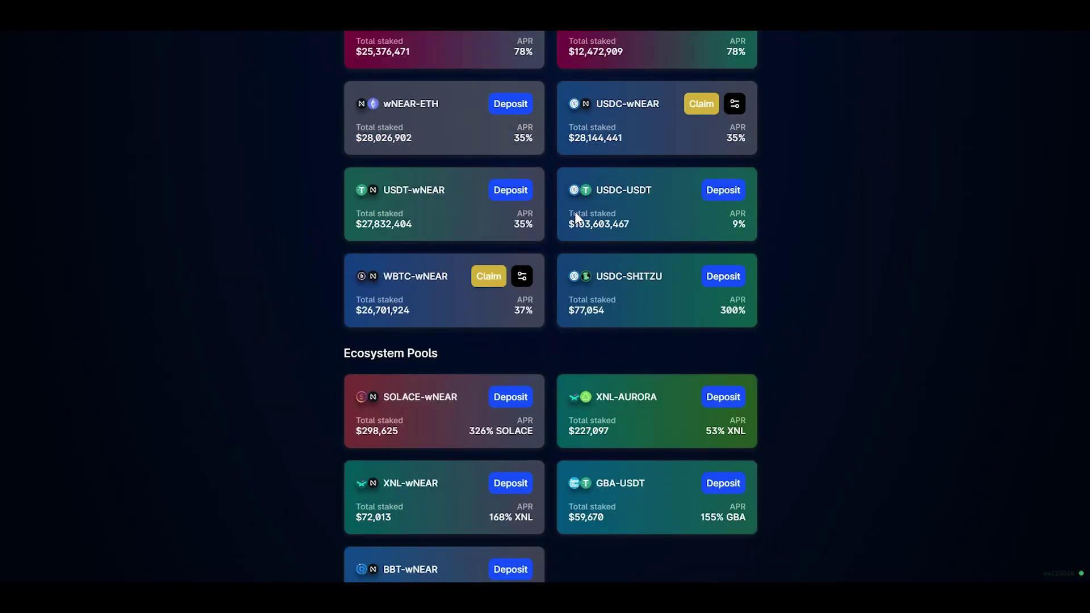
{"action": "scroll", "coordinate": [573, 214], "scroll_direction": "up", "scroll_amount": 3}
{"action": "scroll", "coordinate": [575, 215], "scroll_direction": "up", "scroll_amount": 4}
{"action": "scroll", "coordinate": [575, 212], "scroll_direction": "up", "scroll_amount": 3}
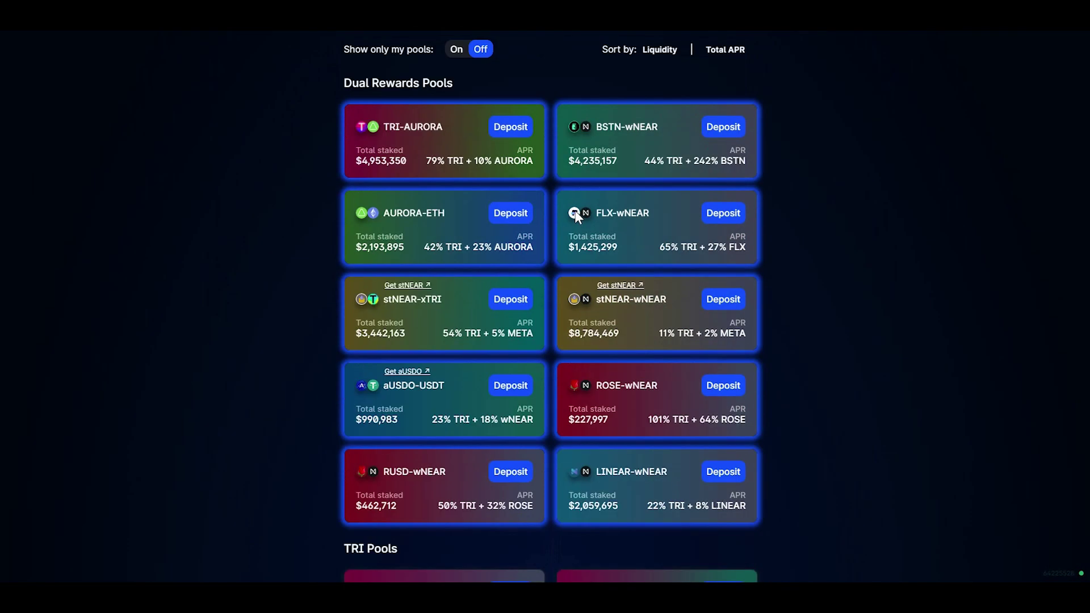
{"action": "scroll", "coordinate": [573, 208], "scroll_direction": "up", "scroll_amount": 4}
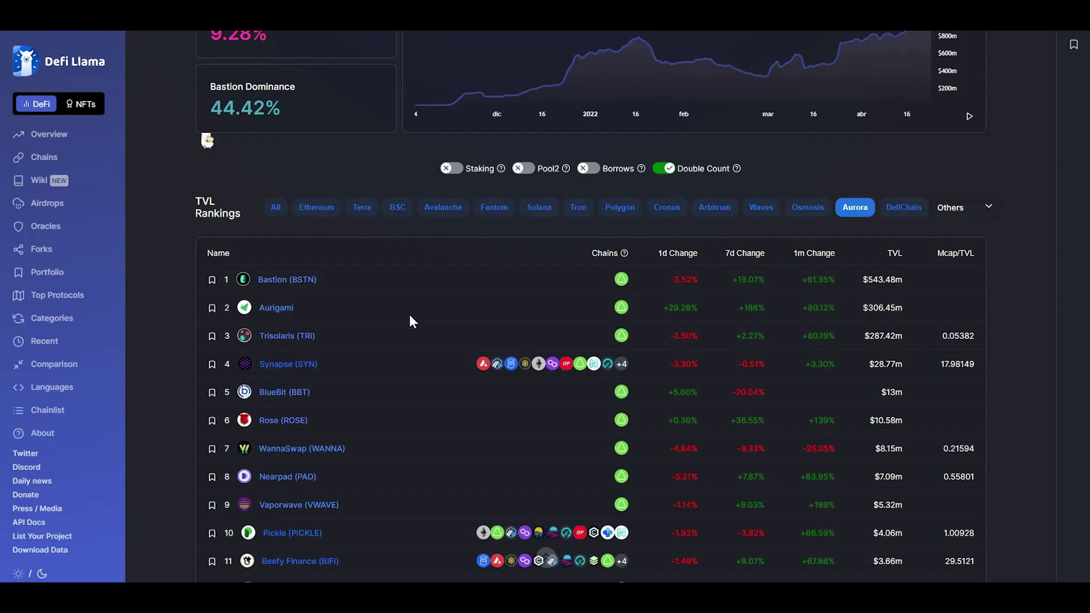
- Switch to DefiLlama and examine the Aurora protocols in the TVL rankings, from Bastion down to the end of the list
{"action": "scroll", "coordinate": [350, 297], "scroll_direction": "down", "scroll_amount": 3}
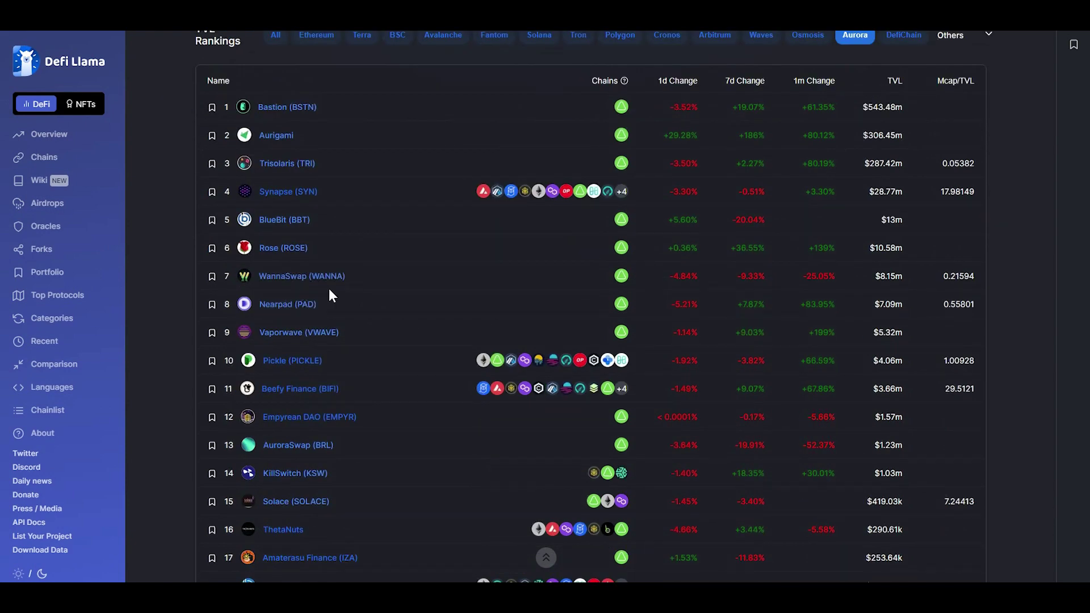
{"action": "scroll", "coordinate": [291, 191], "scroll_direction": "up", "scroll_amount": 2}
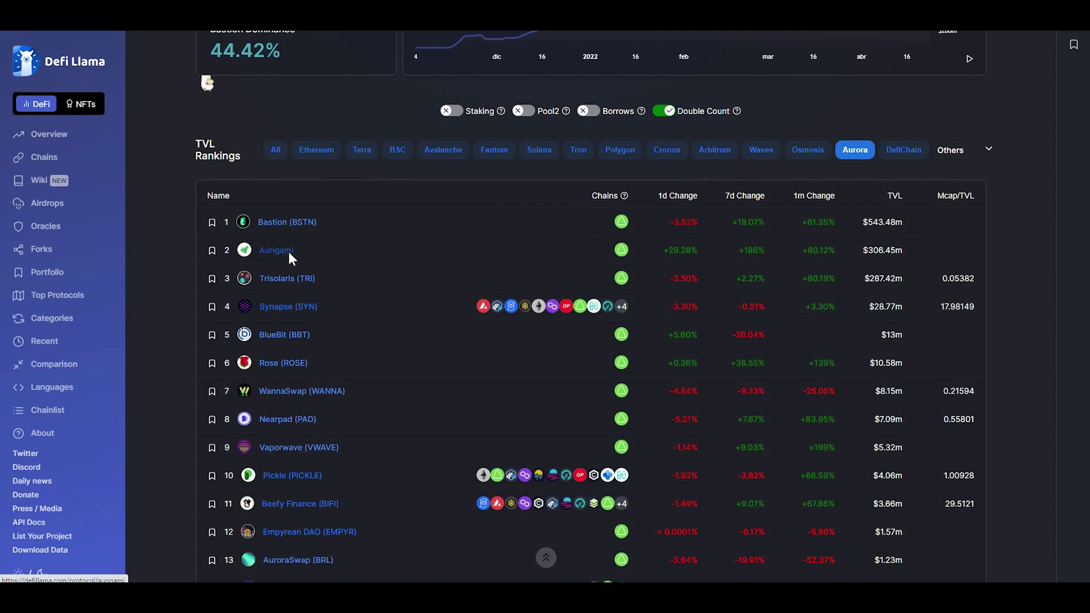
{"action": "scroll", "coordinate": [288, 257], "scroll_direction": "down", "scroll_amount": 2}
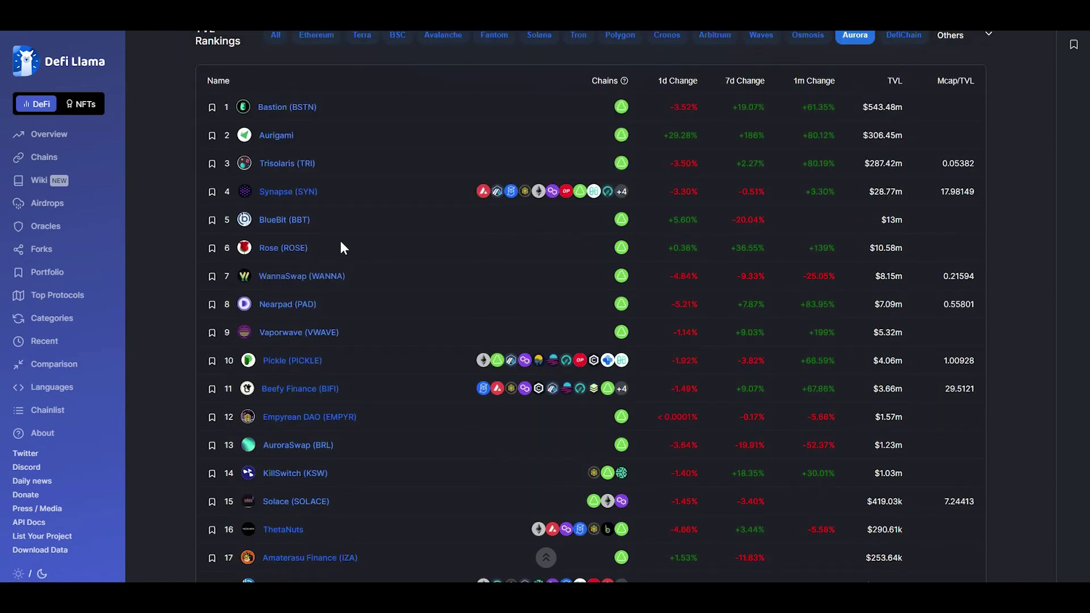
{"action": "scroll", "coordinate": [344, 243], "scroll_direction": "down", "scroll_amount": 3}
{"action": "scroll", "coordinate": [340, 272], "scroll_direction": "up", "scroll_amount": 2}
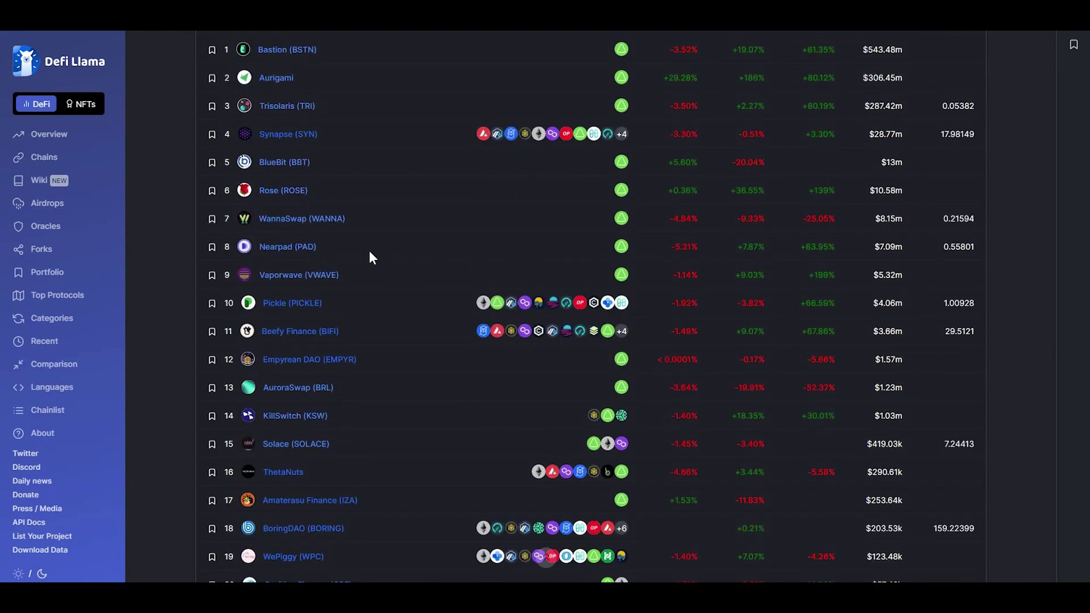
{"action": "scroll", "coordinate": [363, 259], "scroll_direction": "down", "scroll_amount": 5}
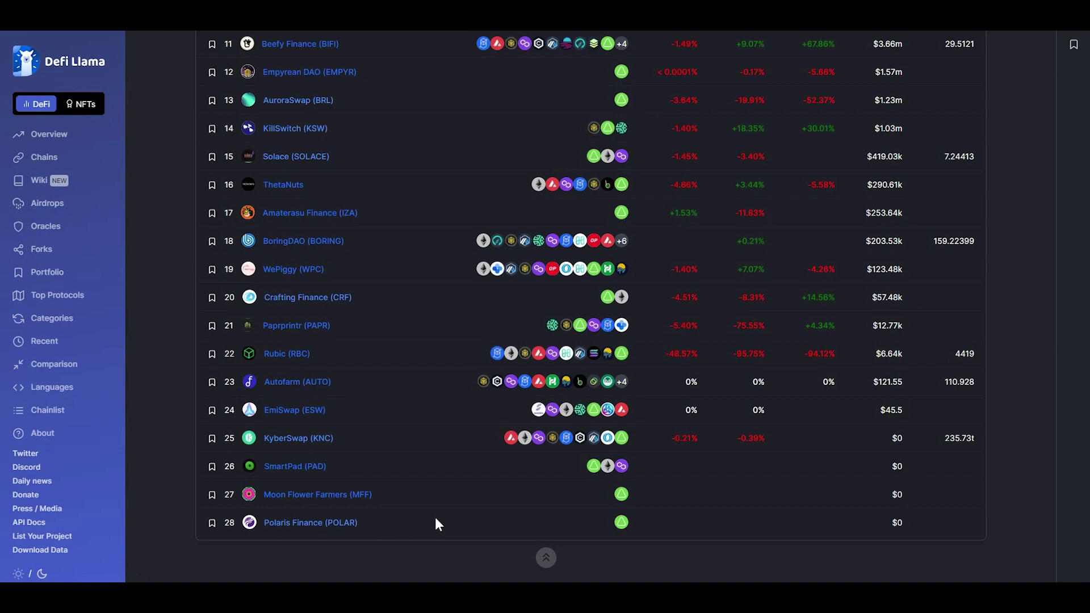
{"action": "scroll", "coordinate": [380, 224], "scroll_direction": "up", "scroll_amount": 10}
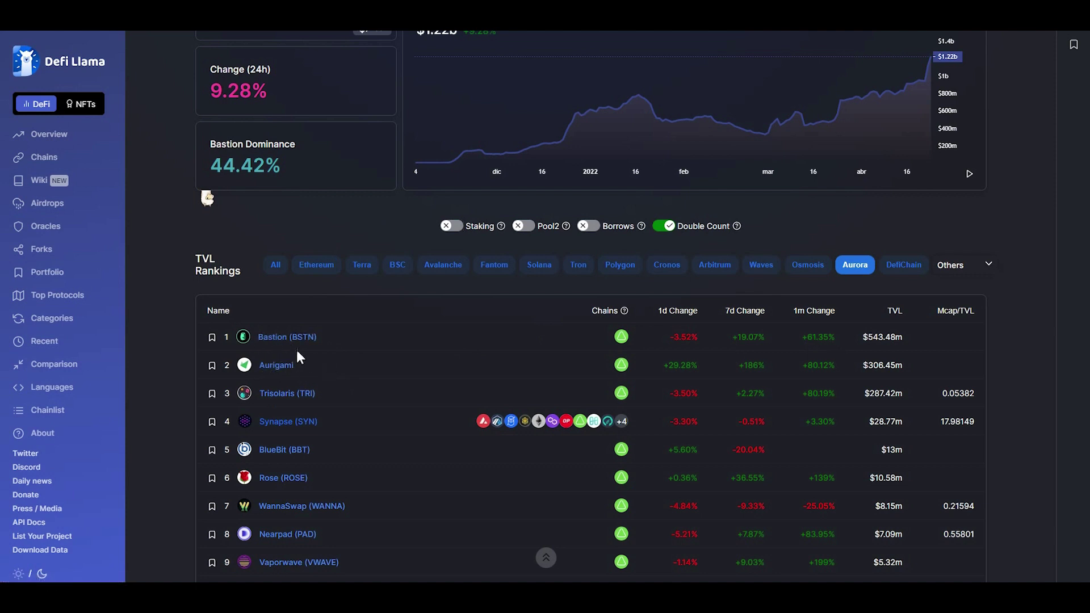
{"action": "left_click_drag", "start_coordinate": [856, 334], "coordinate": [823, 325]}
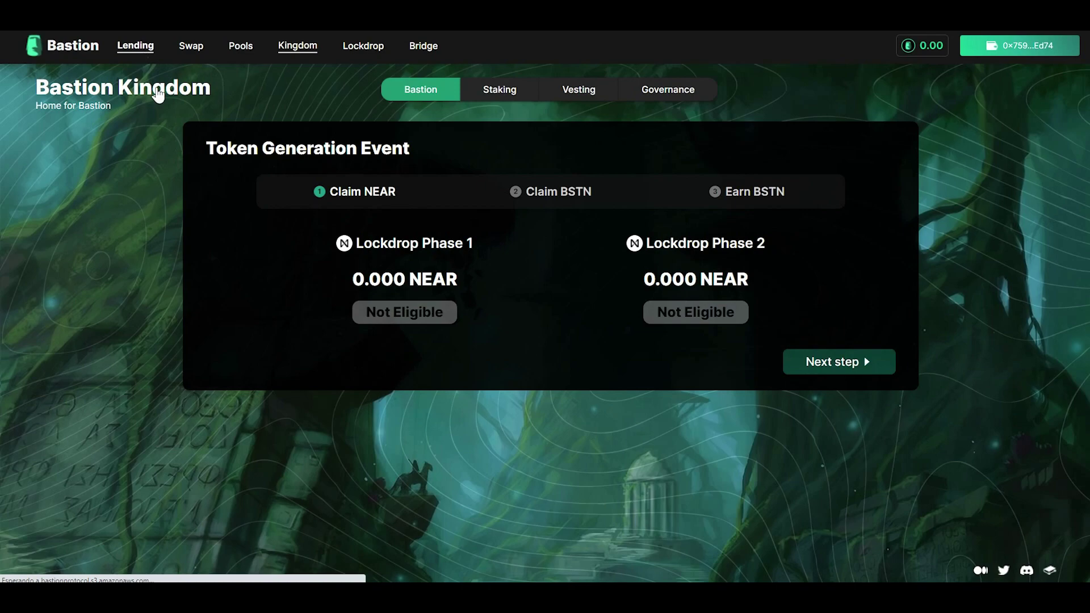
- Switch to Bastion, view the lending overview with its realms, and open the Staked NEAR realm
{"action": "left_click", "coordinate": [135, 45]}
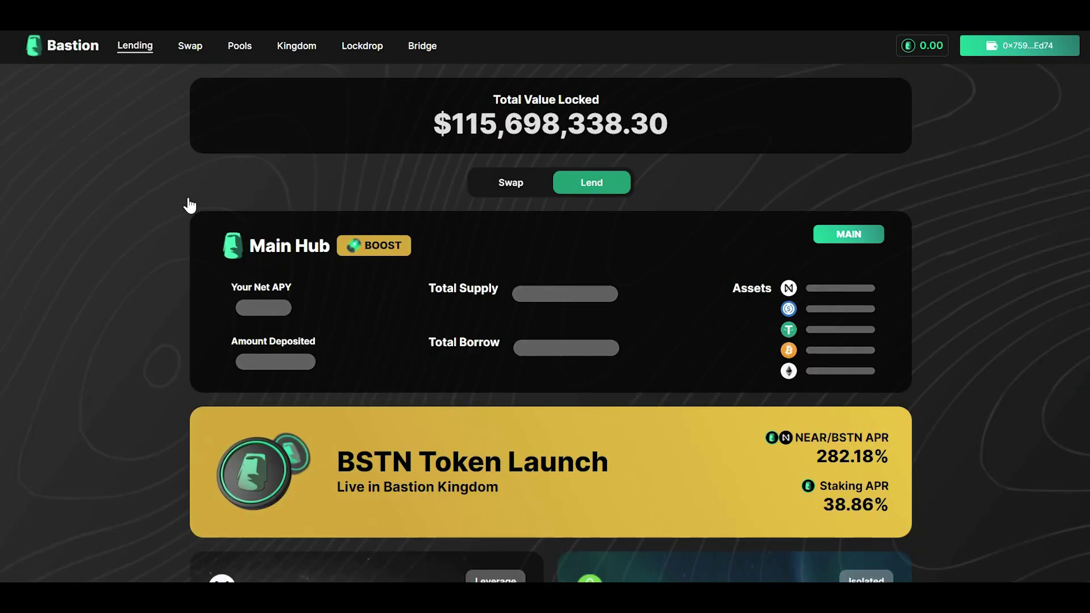
{"action": "scroll", "coordinate": [189, 284], "scroll_direction": "down", "scroll_amount": 5}
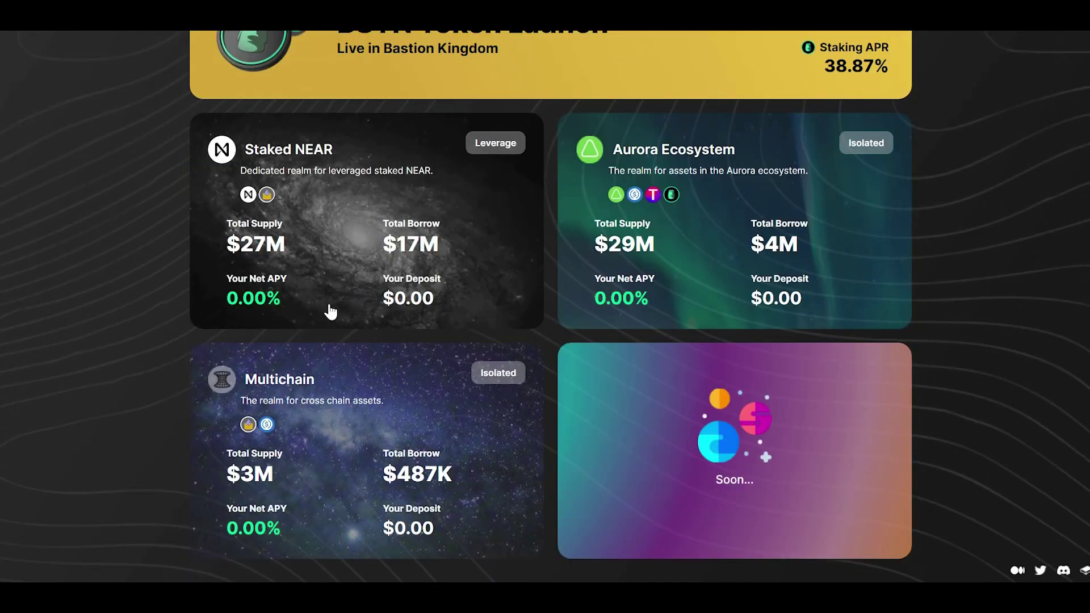
{"action": "left_click", "coordinate": [353, 236]}
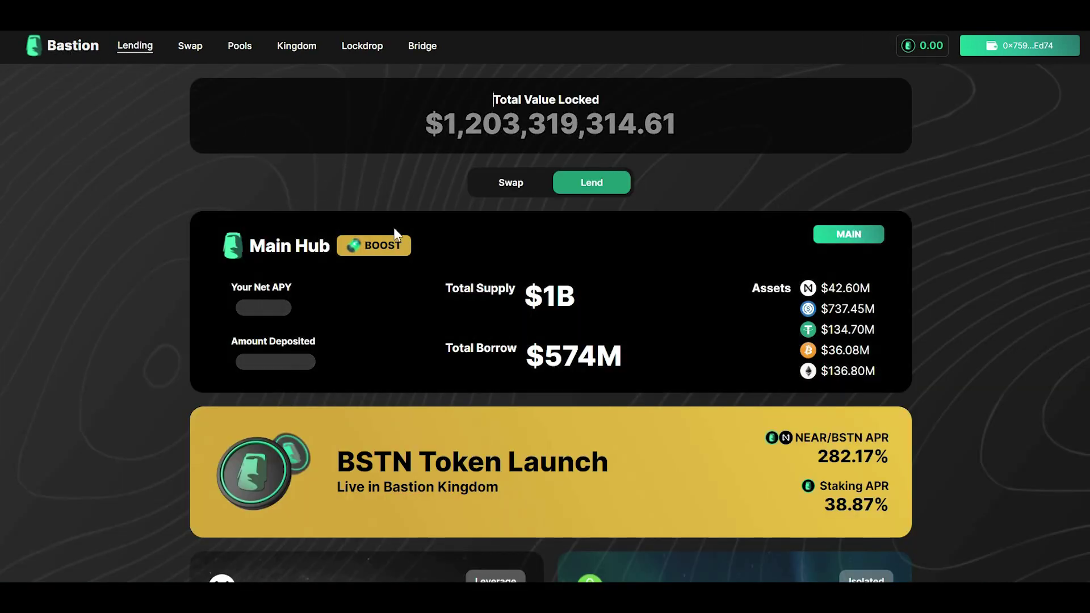
{"action": "scroll", "coordinate": [387, 243], "scroll_direction": "down", "scroll_amount": 6}
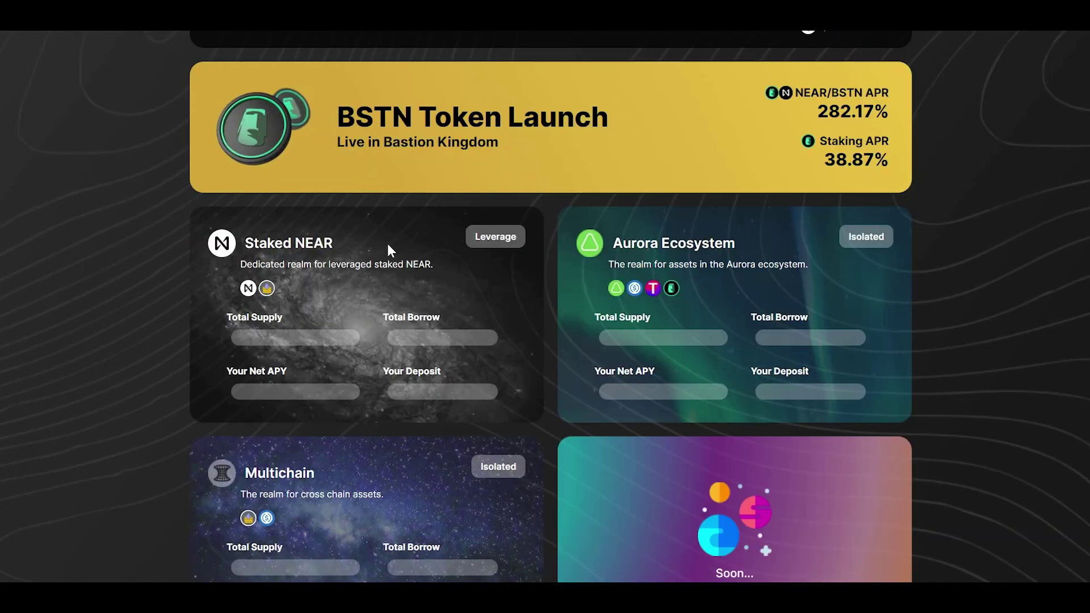
{"action": "scroll", "coordinate": [388, 245], "scroll_direction": "down", "scroll_amount": 2}
{"action": "left_click", "coordinate": [366, 195]}
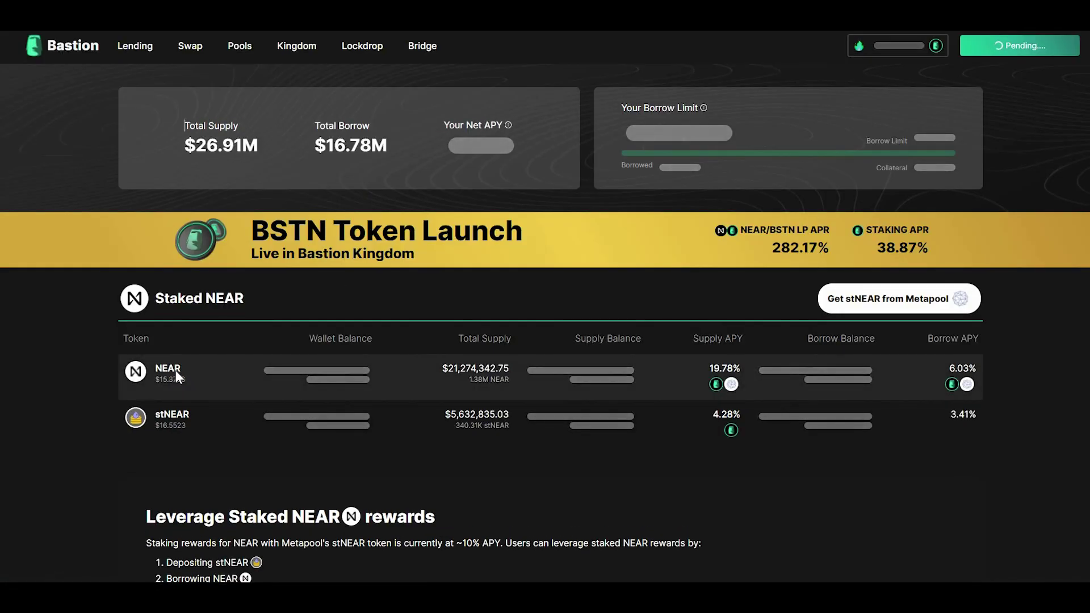